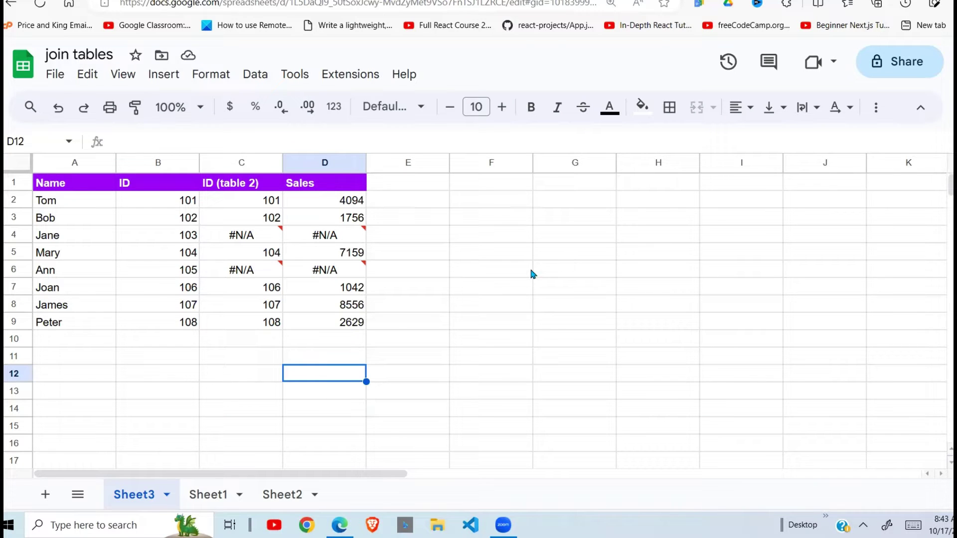
On Sheet1, select the ID (table2) and Sales values in C2:D9.
key(Down)
key(Down)
key(Down)
key(Left)
click(211, 502)
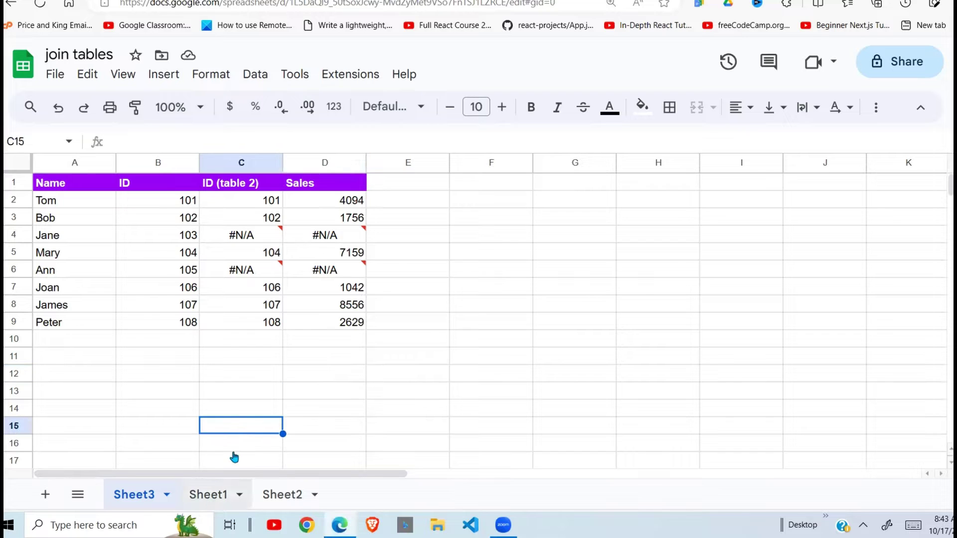
click(215, 369)
drag(273, 204, 334, 331)
Clear the C2:D9 values and review Sheet1's remaining Name and ID columns.
key(Delete)
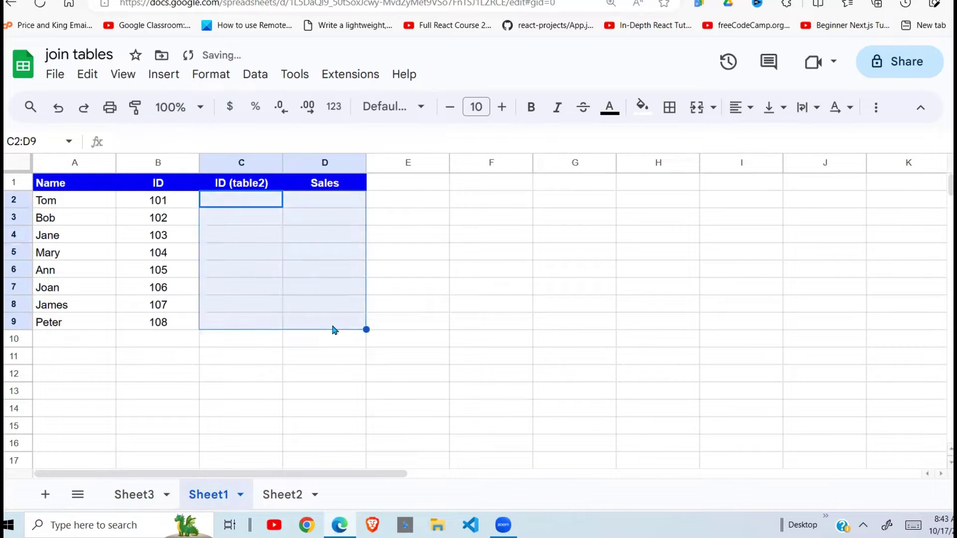
click(75, 254)
drag(158, 183, 159, 323)
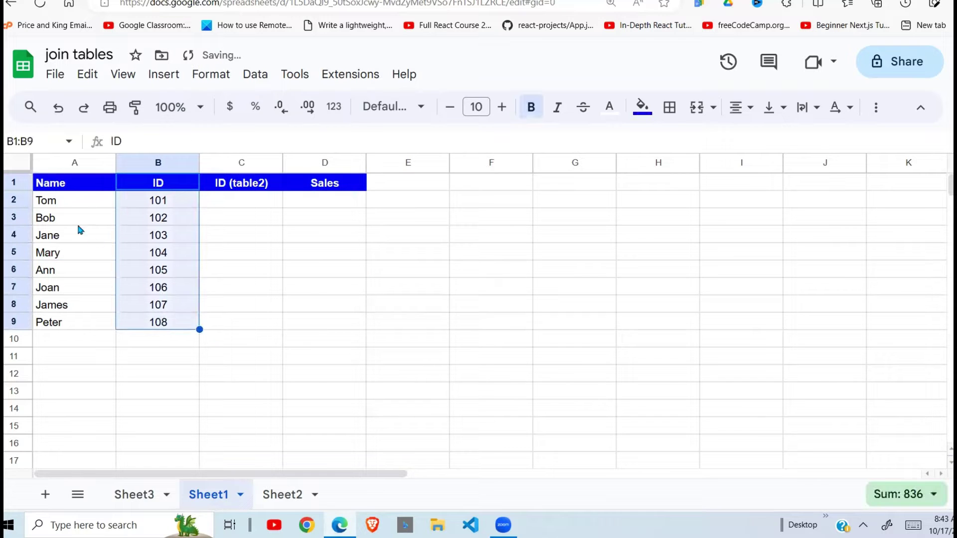
drag(75, 200, 82, 375)
Inspect Sheet2's Sales and ID columns.
click(277, 495)
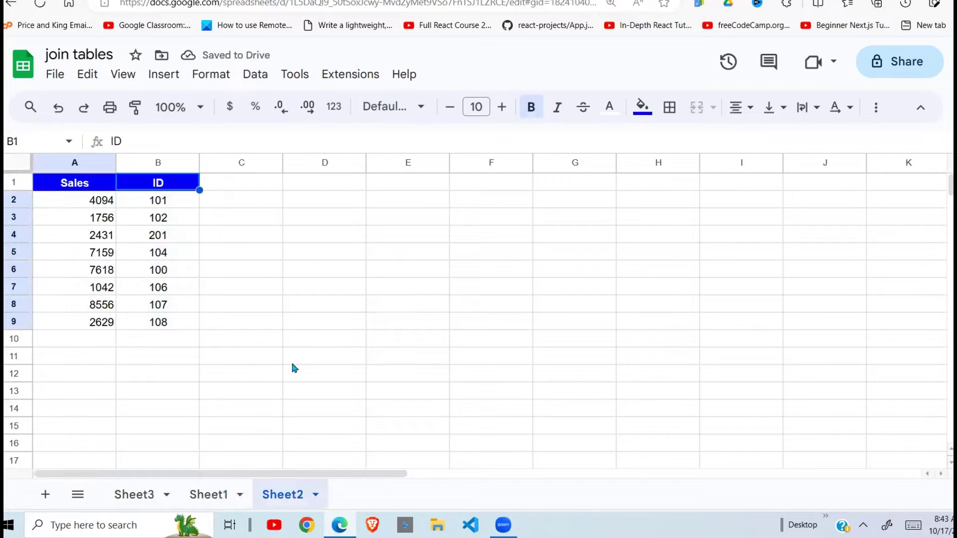
click(252, 337)
click(93, 184)
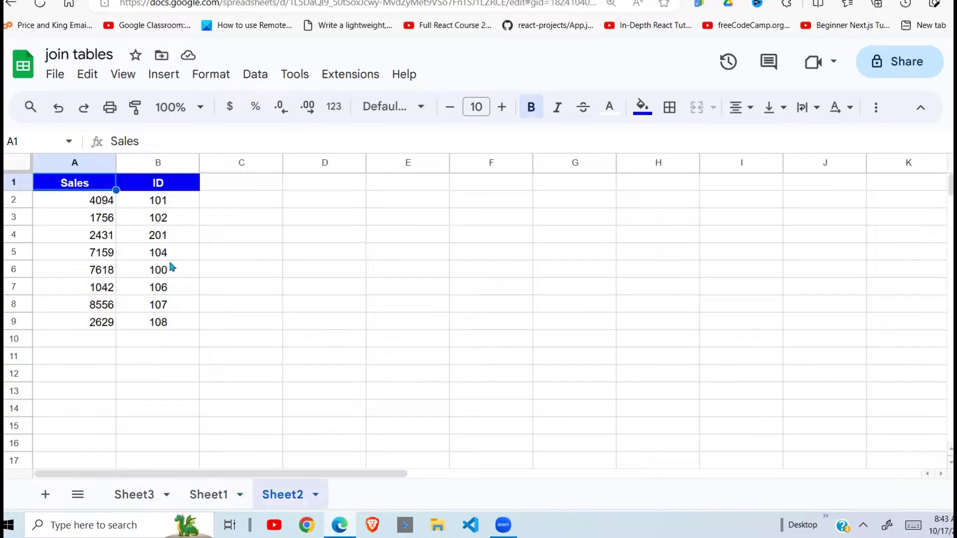
drag(159, 183, 180, 327)
drag(78, 181, 84, 364)
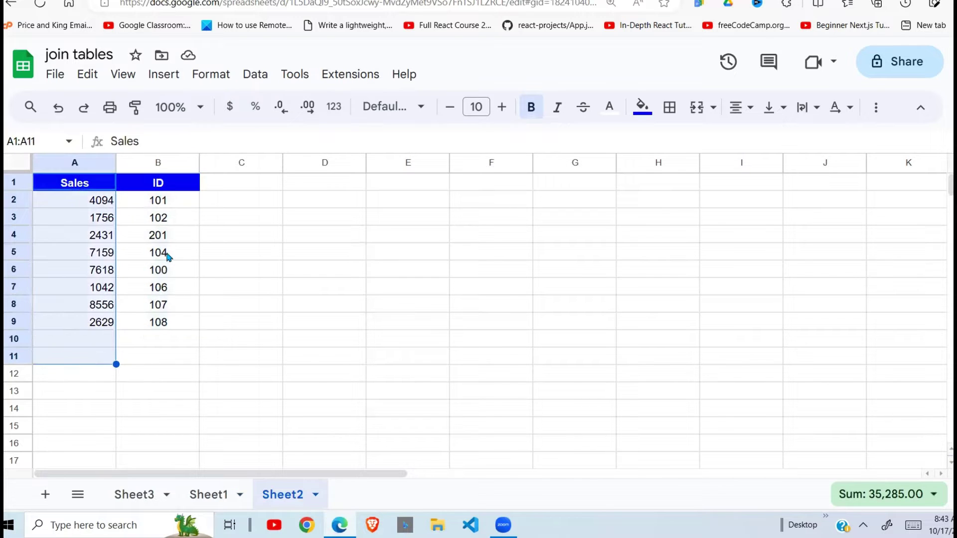
click(158, 163)
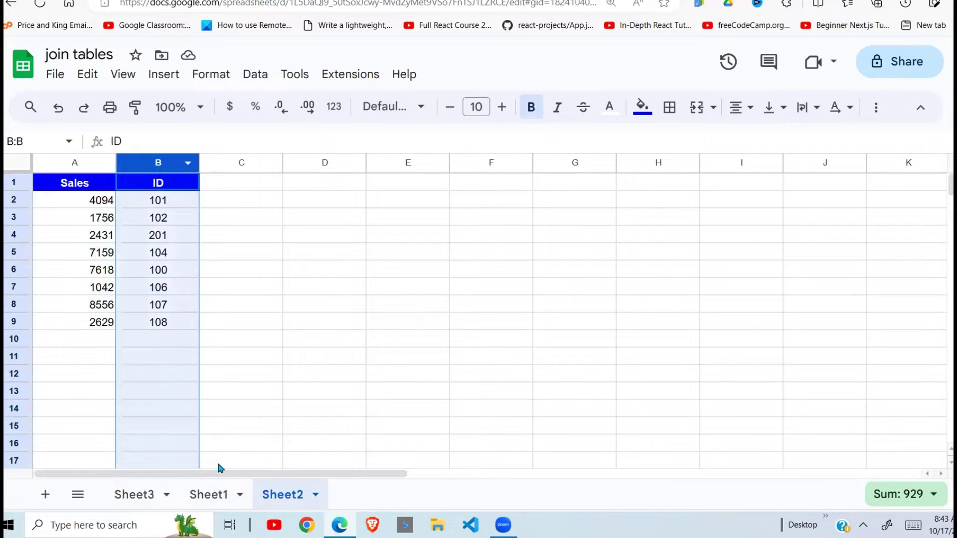
Back on Sheet1, clear the ID (table2) and Sales headers in columns C:D.
click(209, 496)
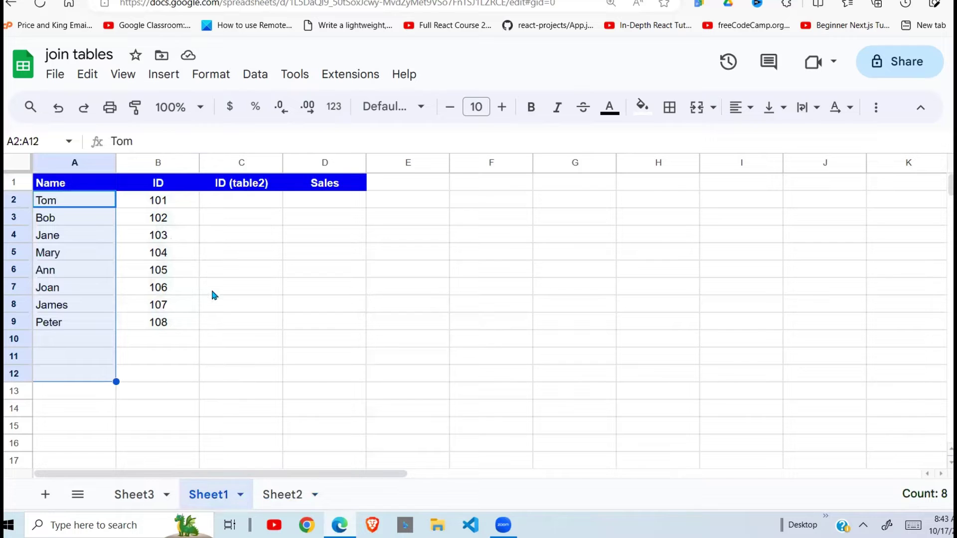
click(306, 233)
drag(242, 163, 364, 183)
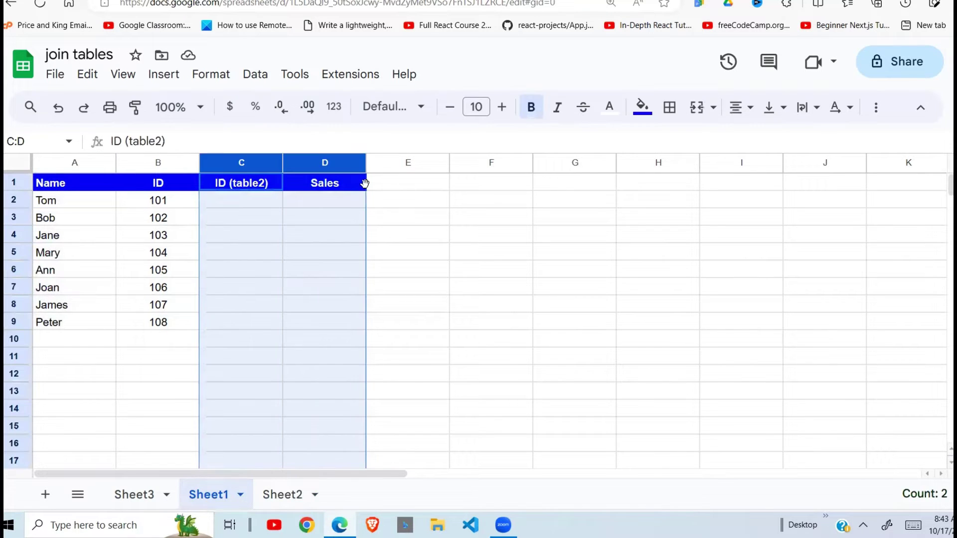
key(Delete)
click(288, 254)
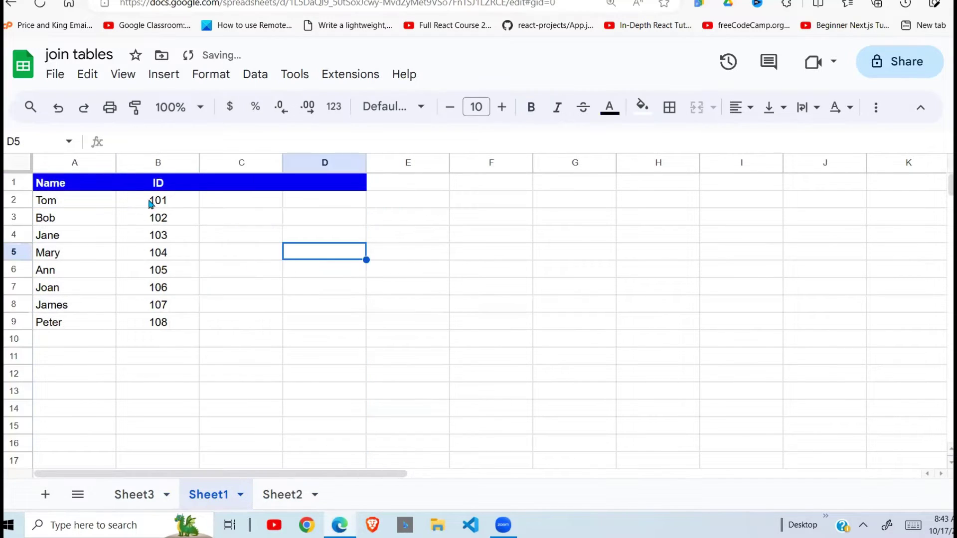
click(165, 206)
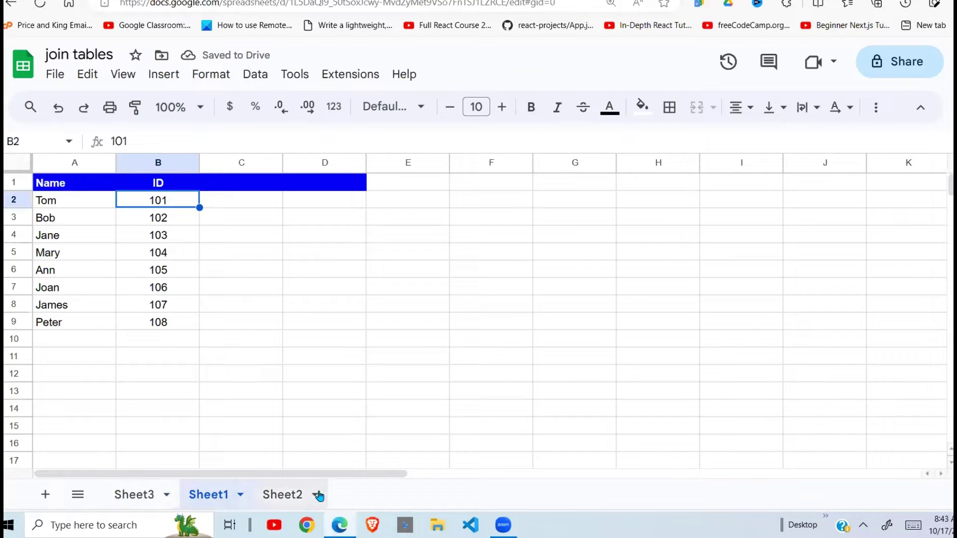
click(292, 500)
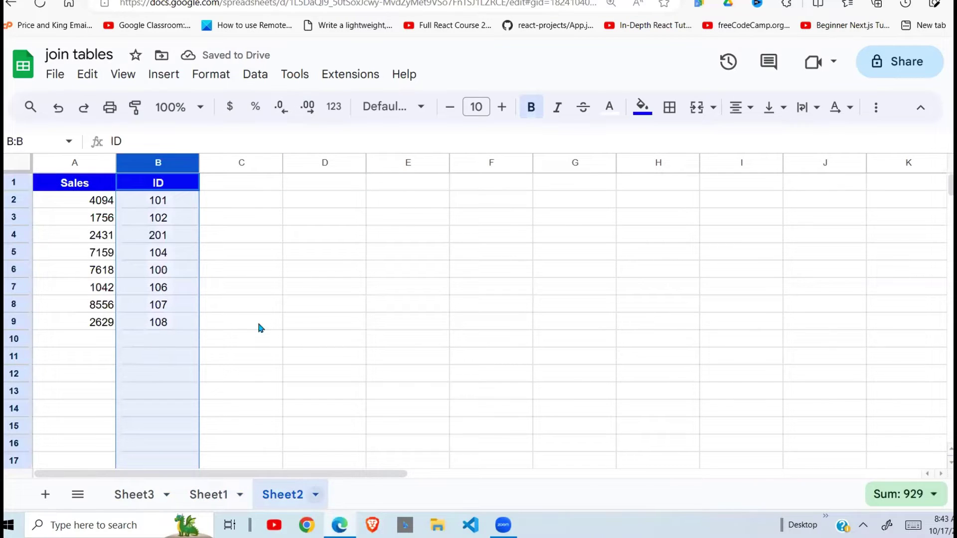
Compare Sheet2's first ID 101 and sales 4094 with Sheet1's Name and ID table.
click(180, 206)
click(101, 203)
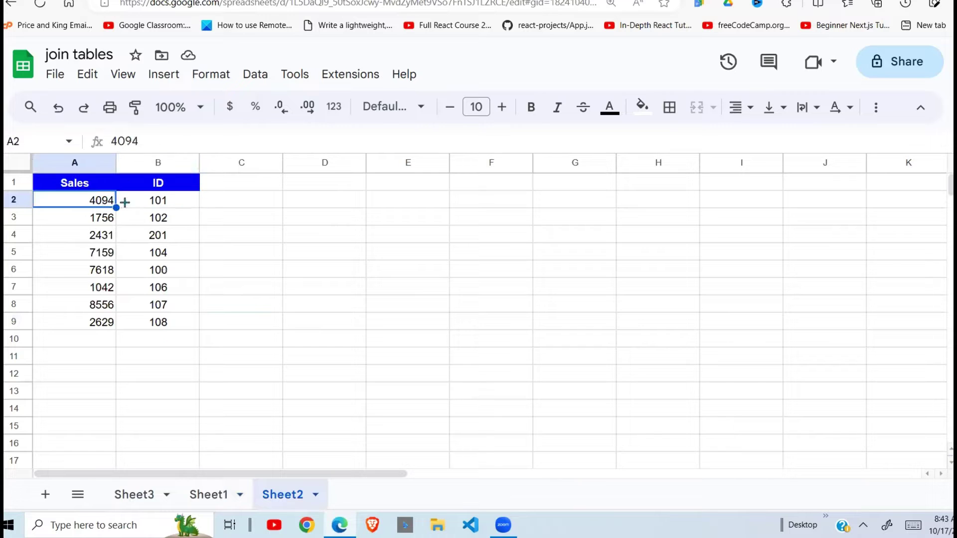
click(209, 496)
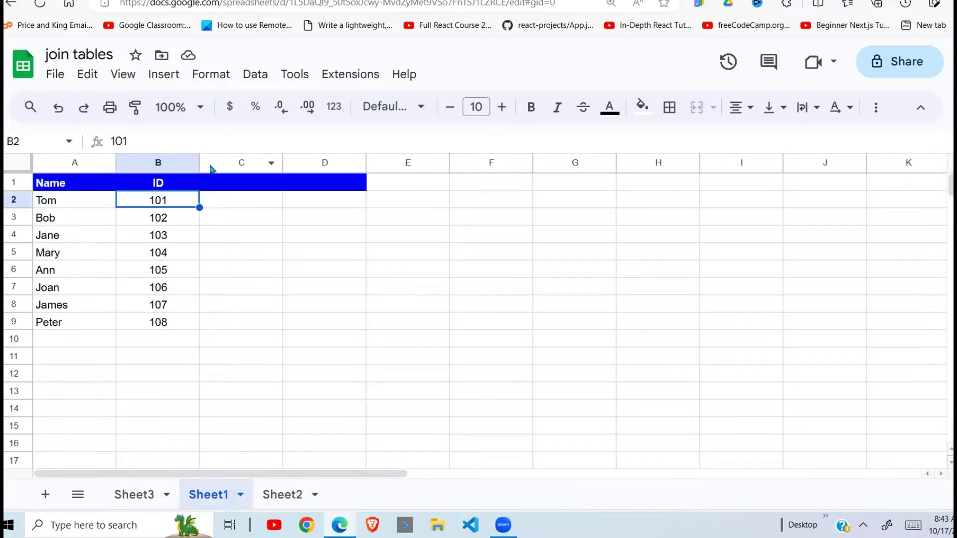
click(239, 208)
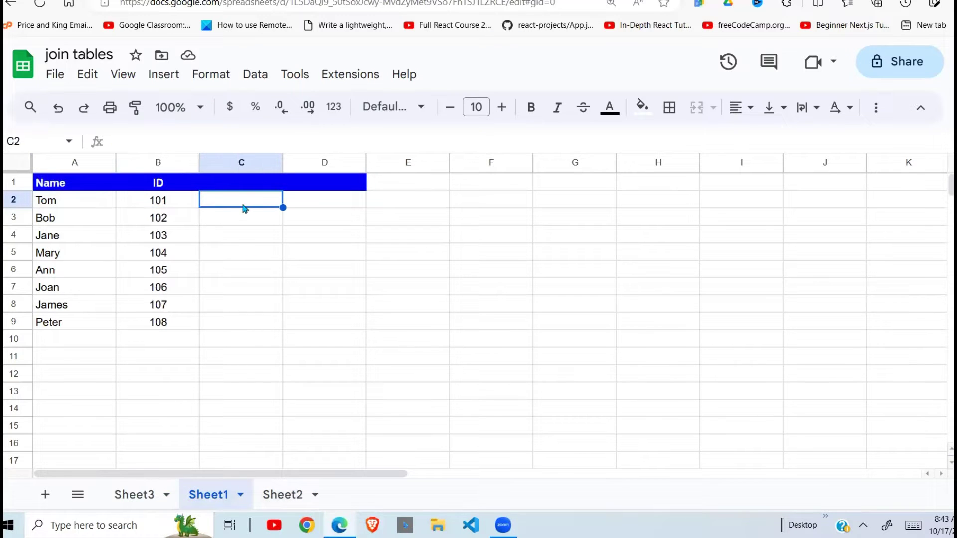
click(160, 219)
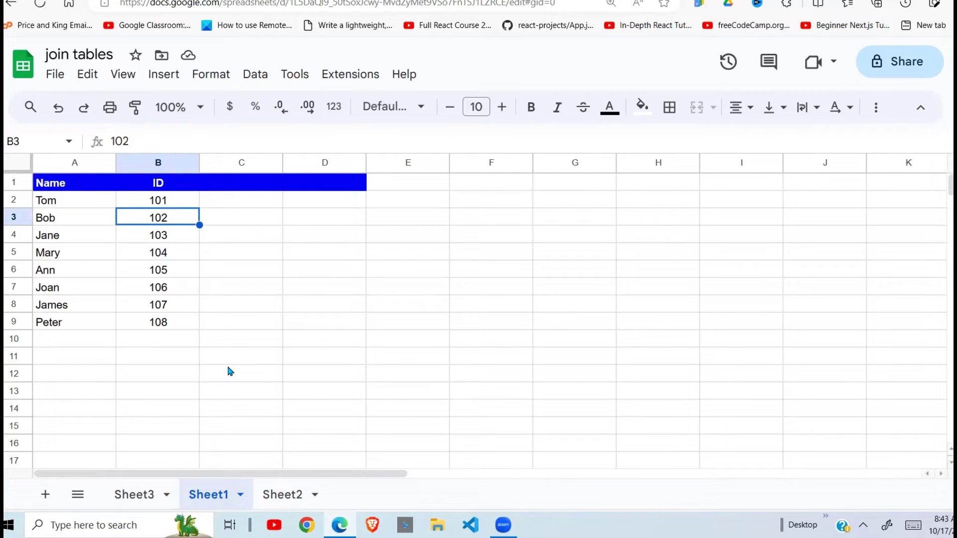
drag(90, 185, 170, 334)
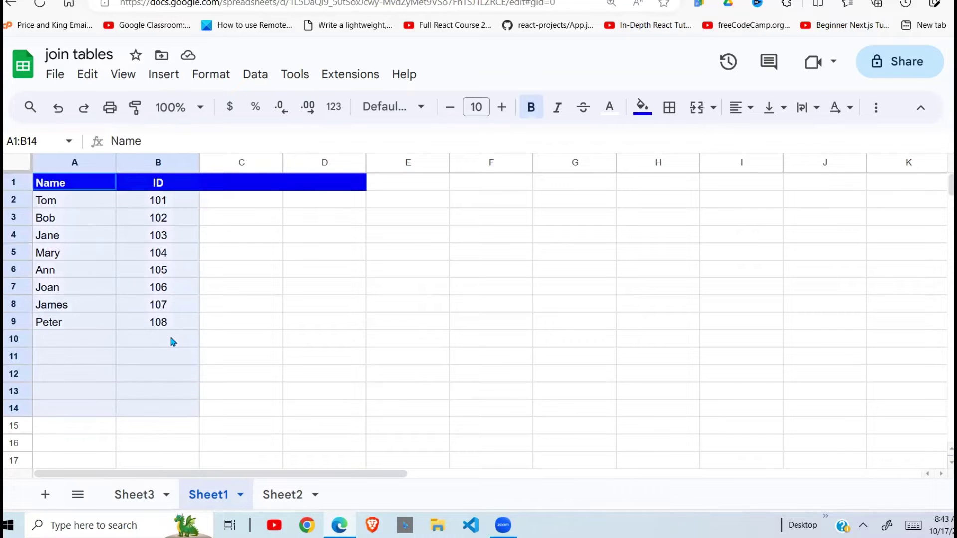
Undo the accidental move of 4094 on Sheet2, restoring A2, and move to Sheet3.
click(278, 495)
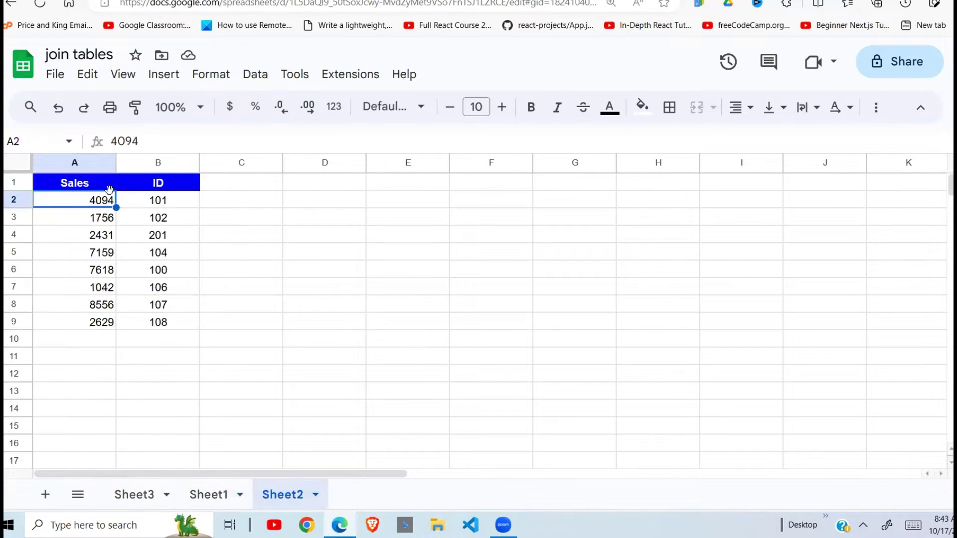
drag(109, 188, 195, 313)
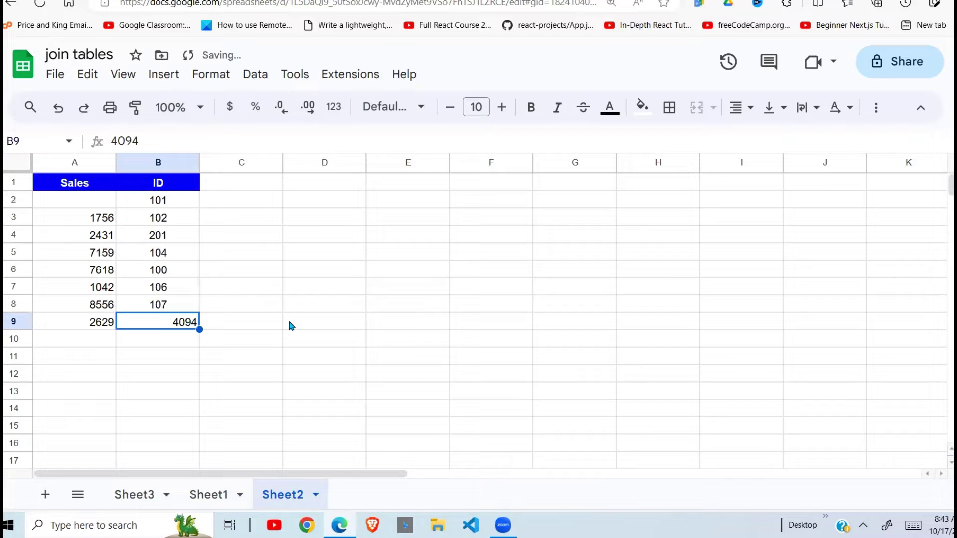
key(ctrl+z)
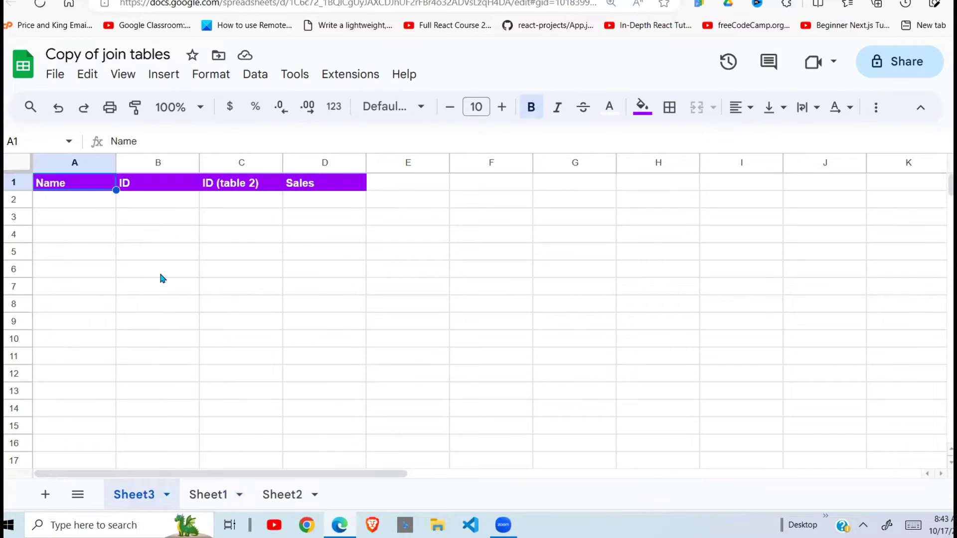
click(160, 271)
click(259, 231)
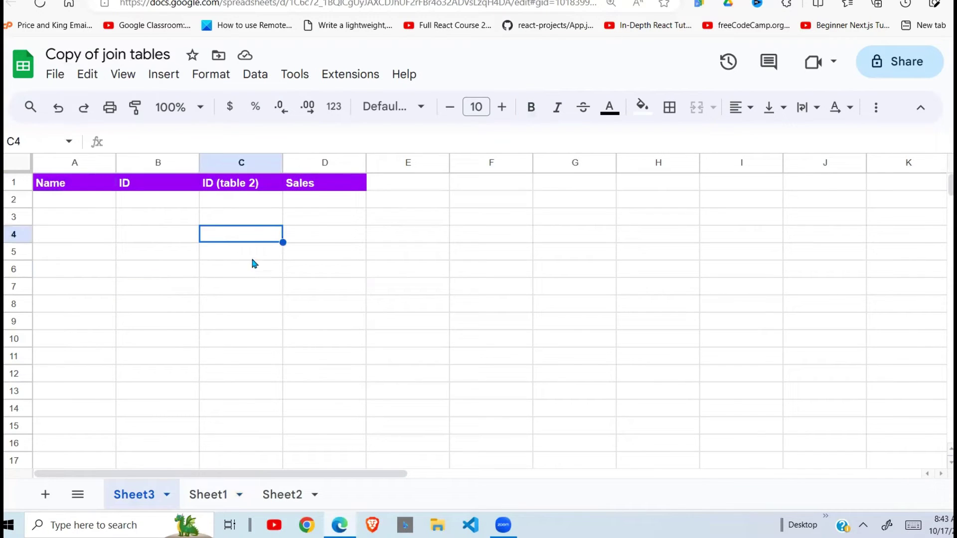
click(237, 372)
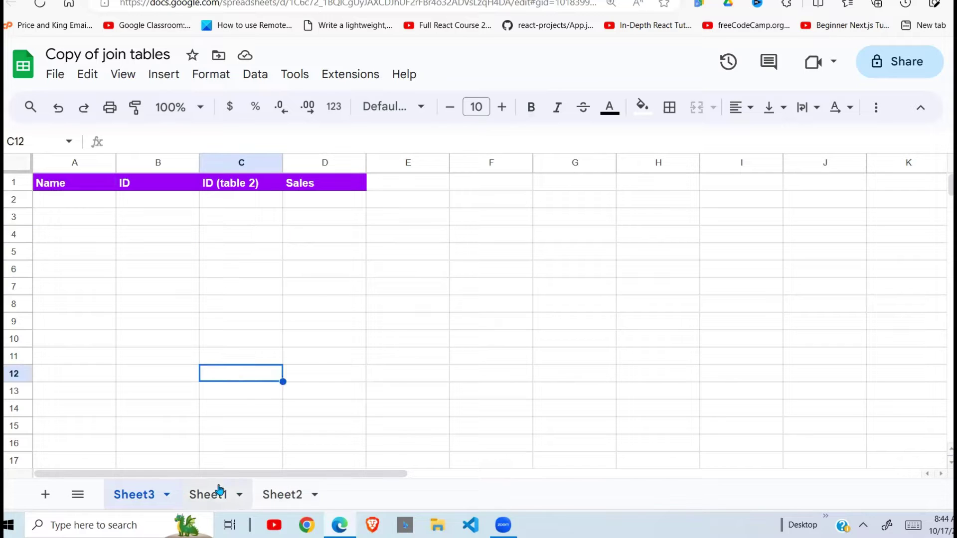
click(165, 287)
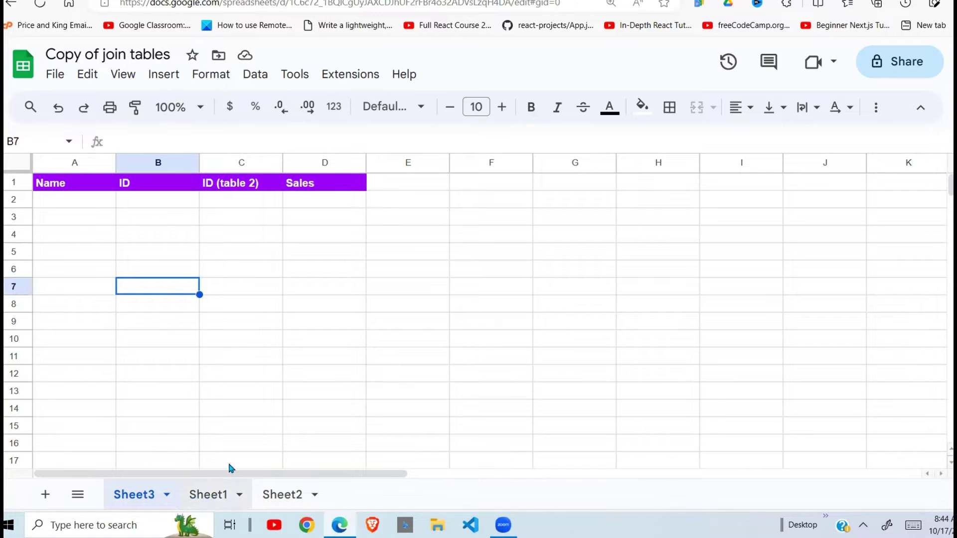
click(209, 495)
click(219, 356)
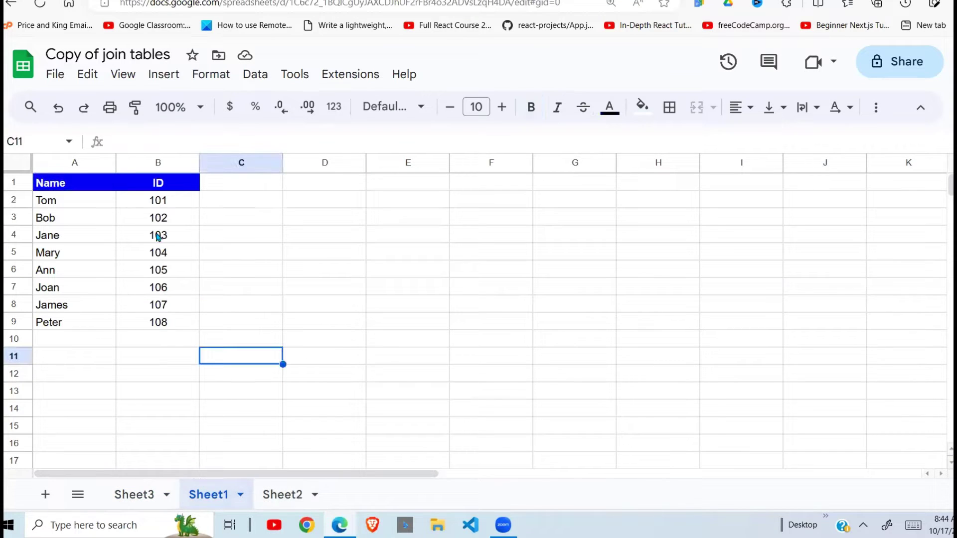
click(284, 497)
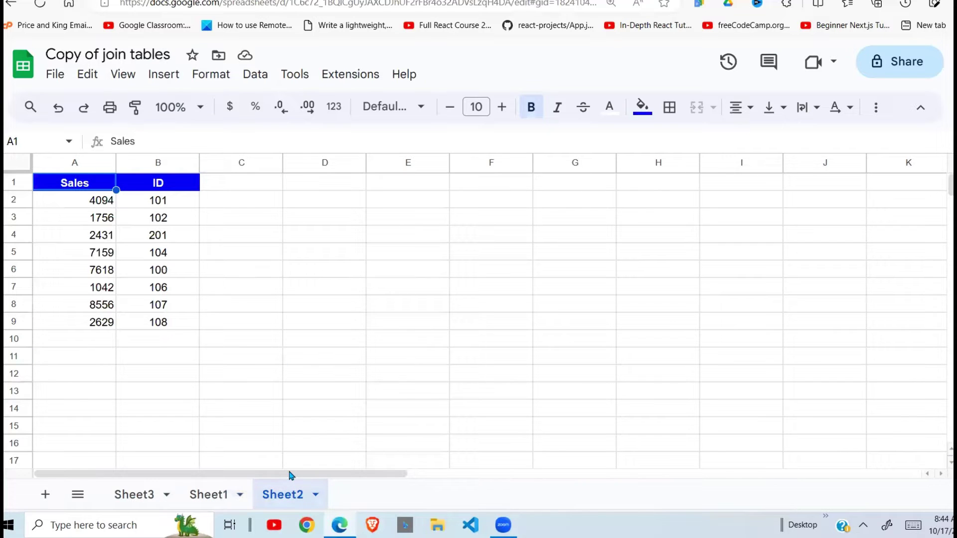
click(153, 500)
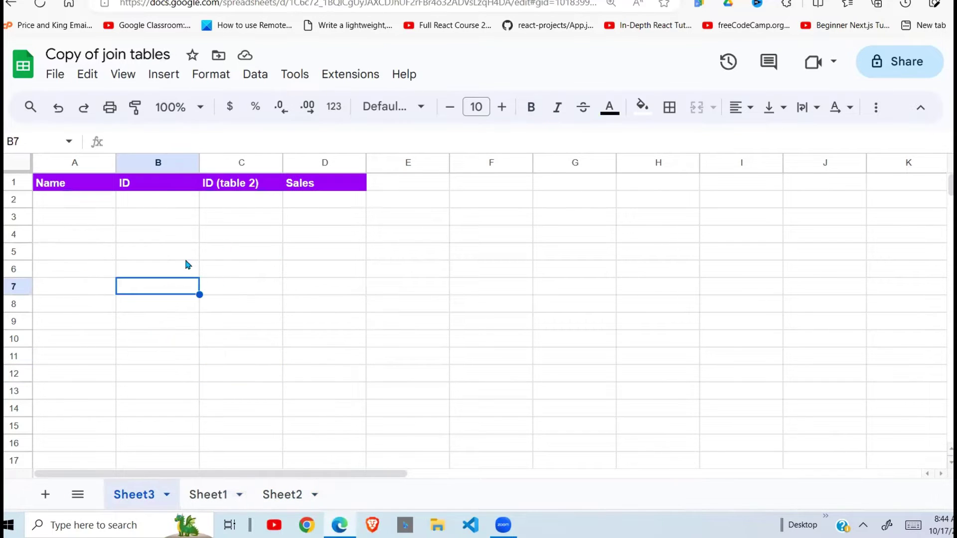
click(94, 203)
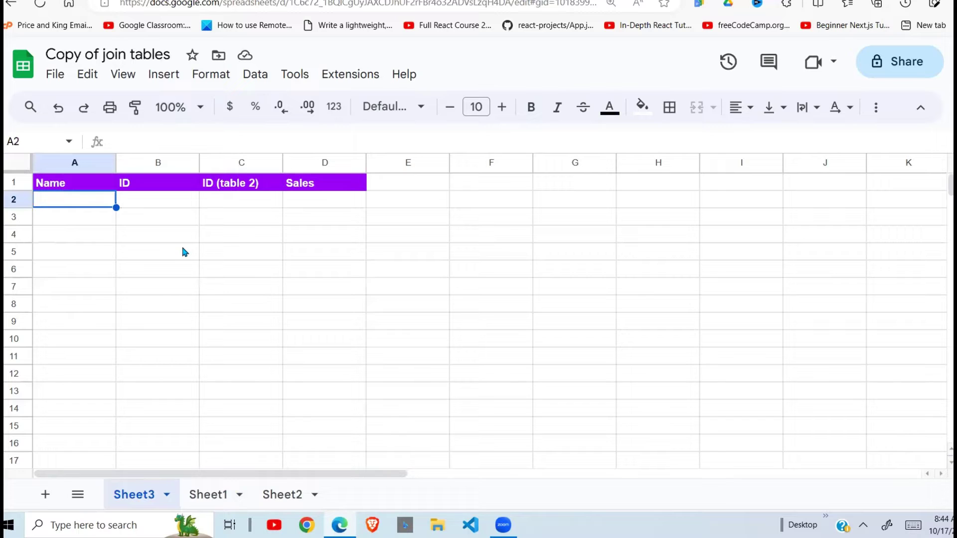
Begin Sheet3's A2 formula as ={Sheet1!A2:B9, and start typing the vlookup function.
text(=)
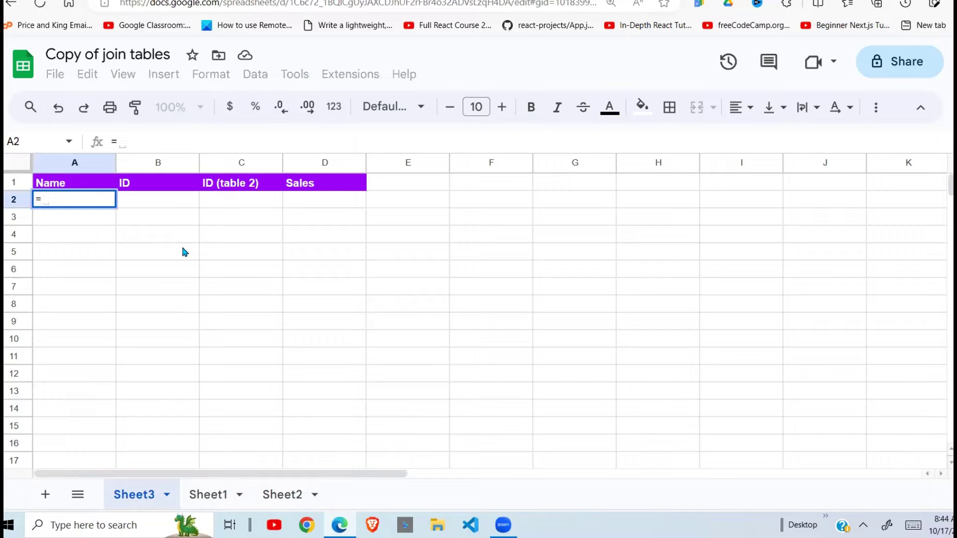
text({)
click(213, 496)
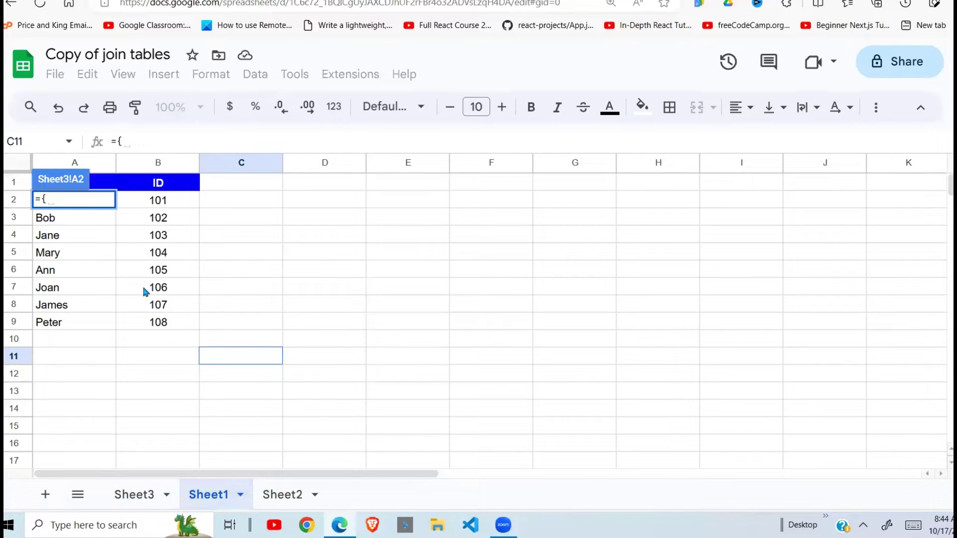
drag(157, 322, 64, 204)
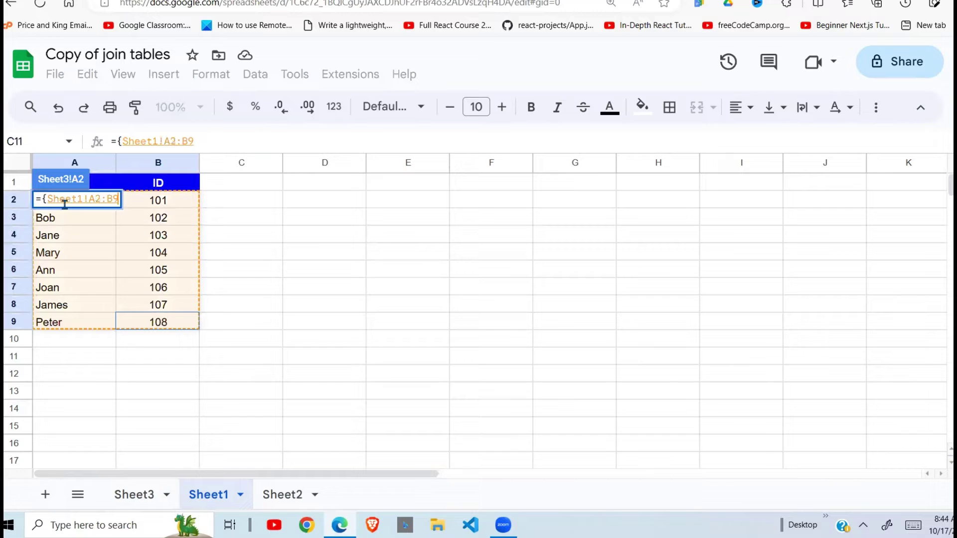
click(217, 142)
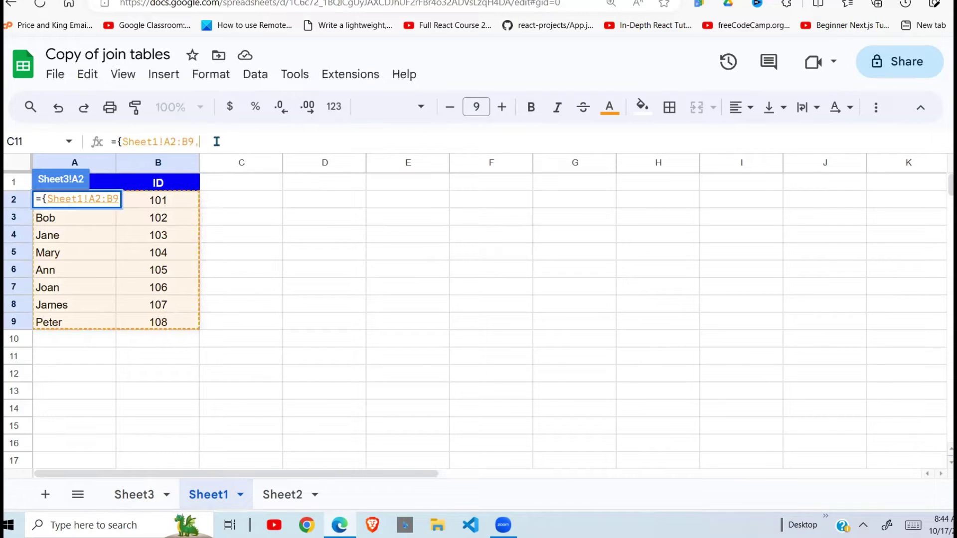
text(,)
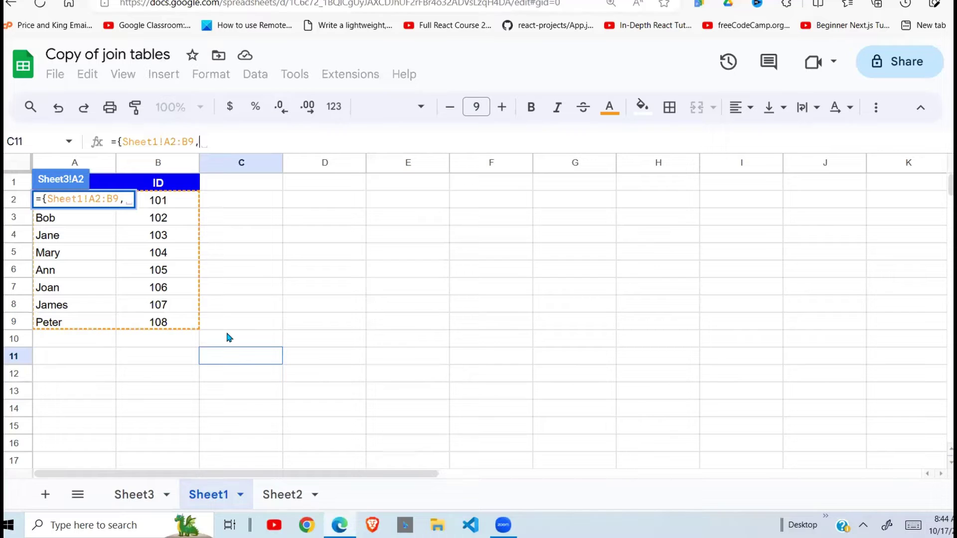
text(v)
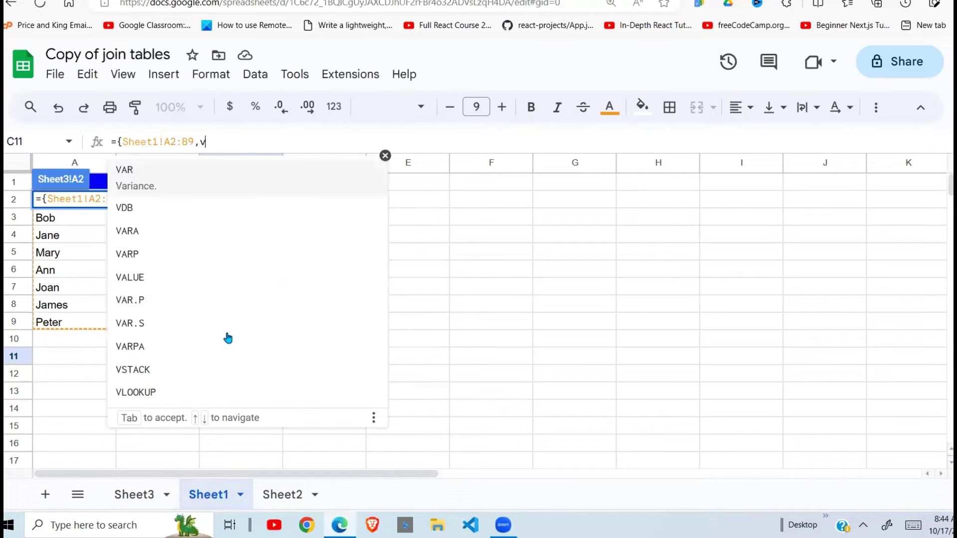
text(looj)
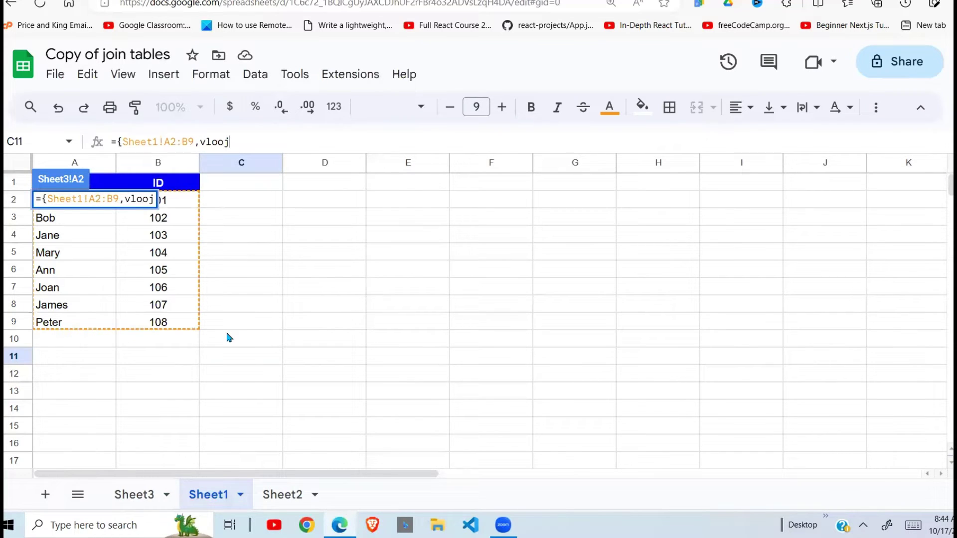
Complete vlookup( with Sheet1!B2:B9 as the search key, followed by a comma.
key(BackSpace)
text(kup()
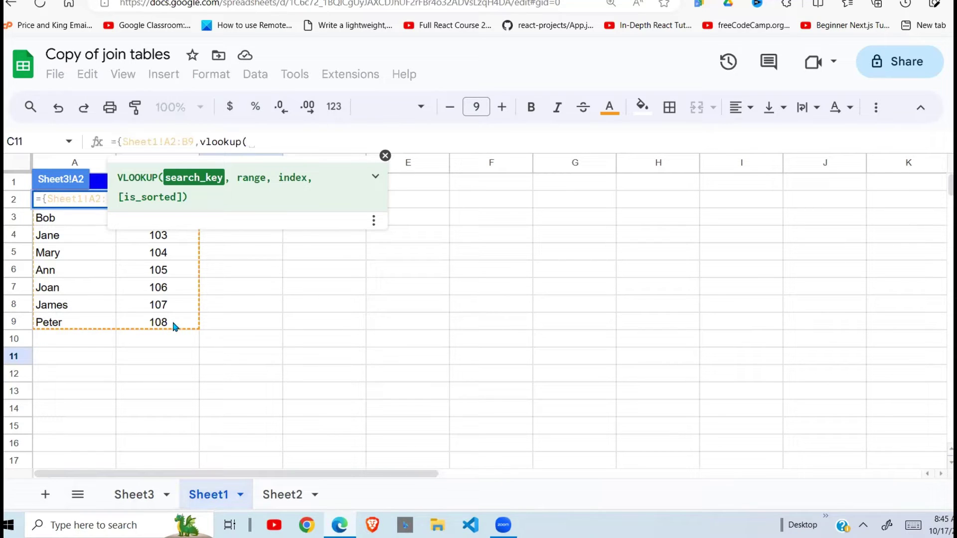
drag(172, 319, 177, 199)
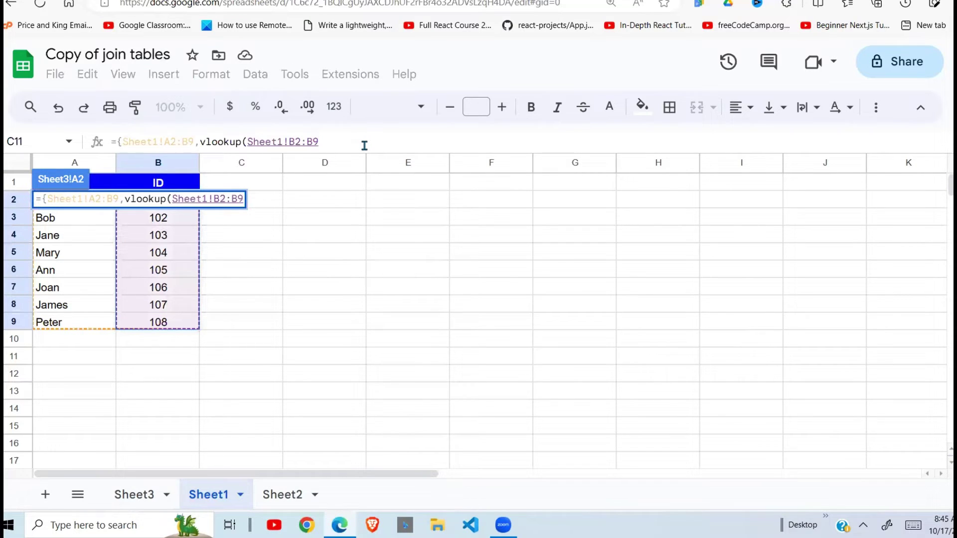
text(,)
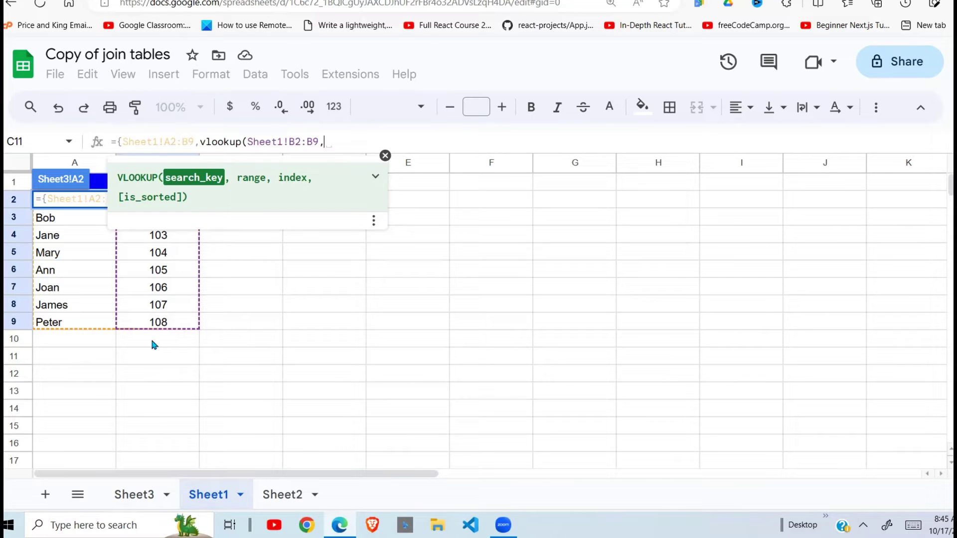
click(289, 496)
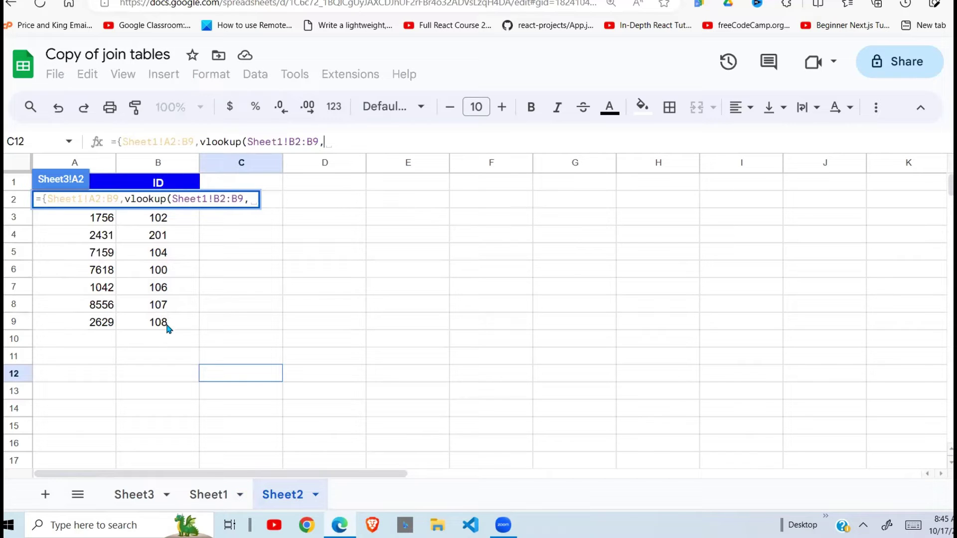
Give the VLOOKUP range {Sheet2!B2:B9,Sheet2!A2:A9}, index {1,2} and exact match 0.
text({)
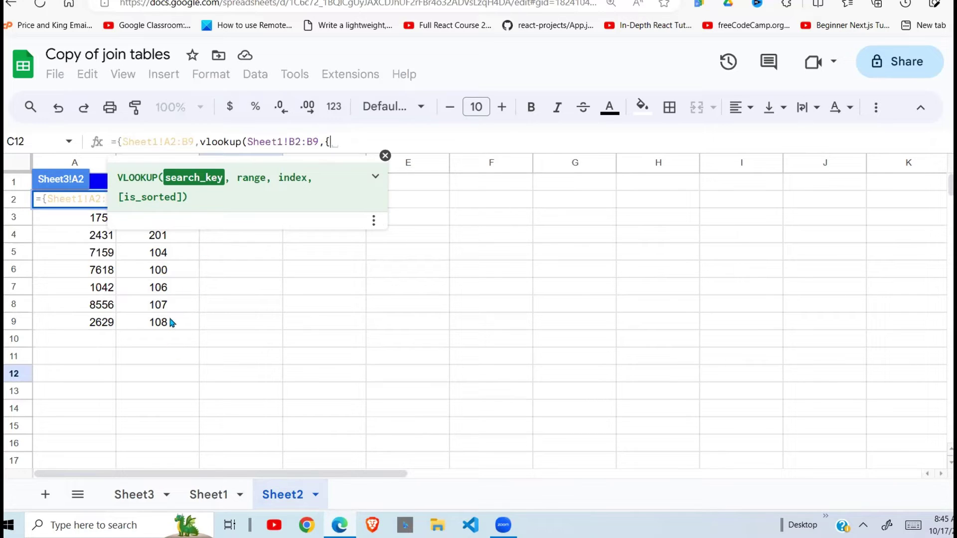
drag(169, 317, 179, 204)
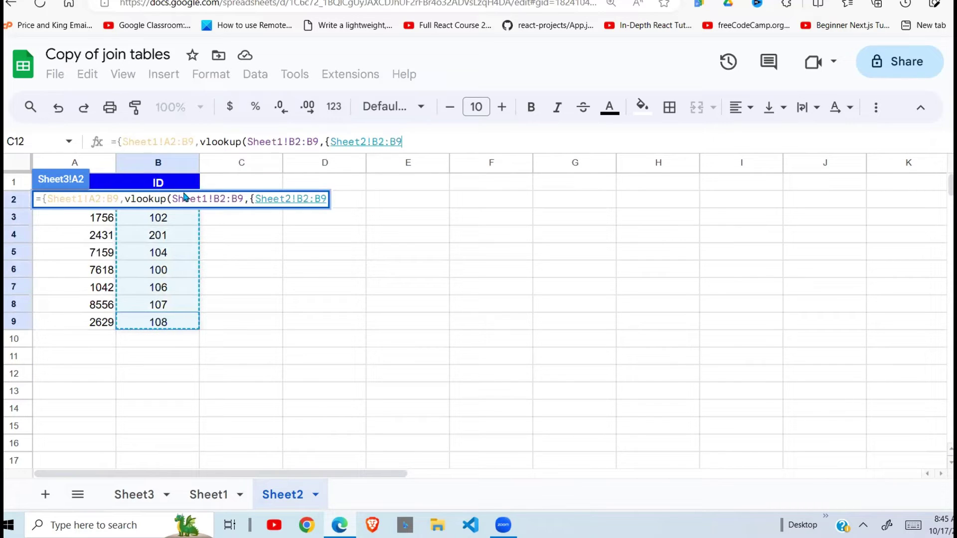
text(,)
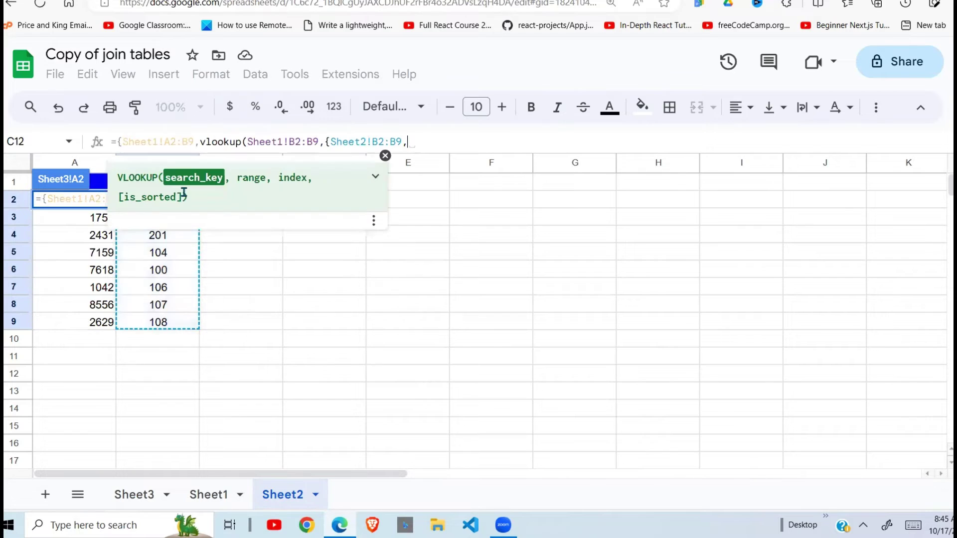
drag(102, 322, 100, 202)
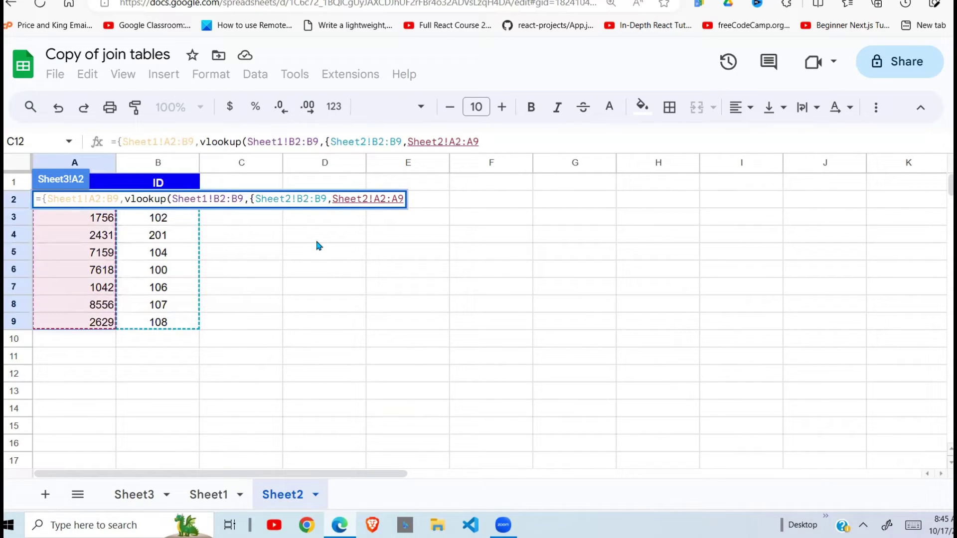
text(})
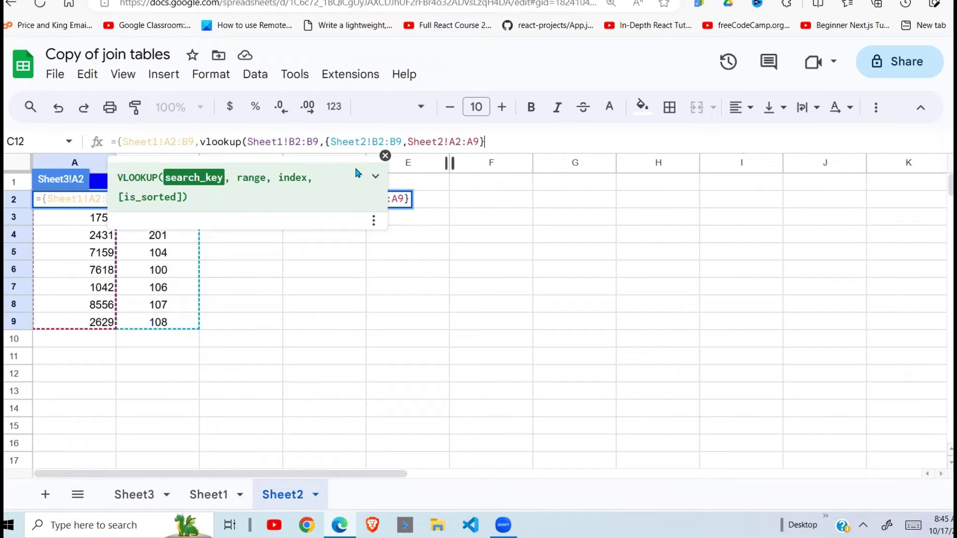
click(494, 142)
text(,{)
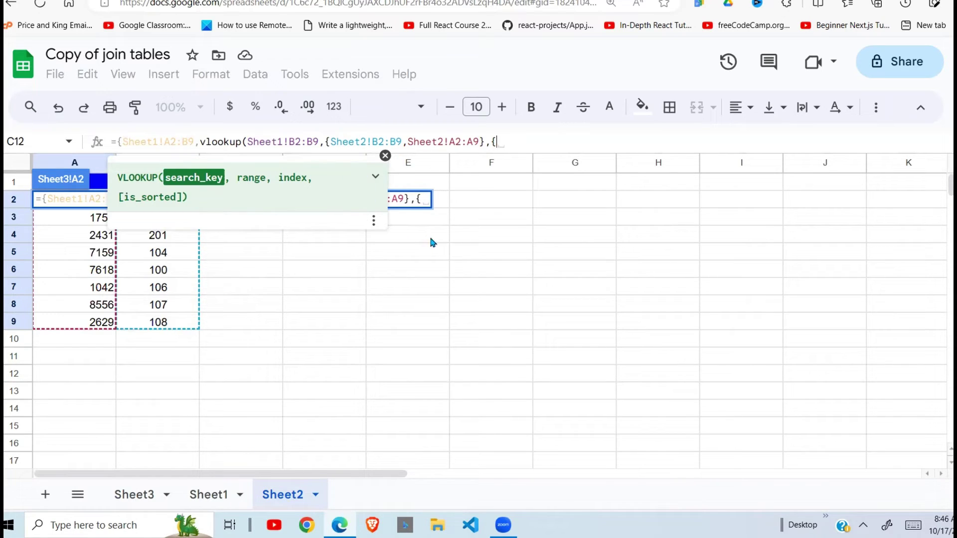
text(1)
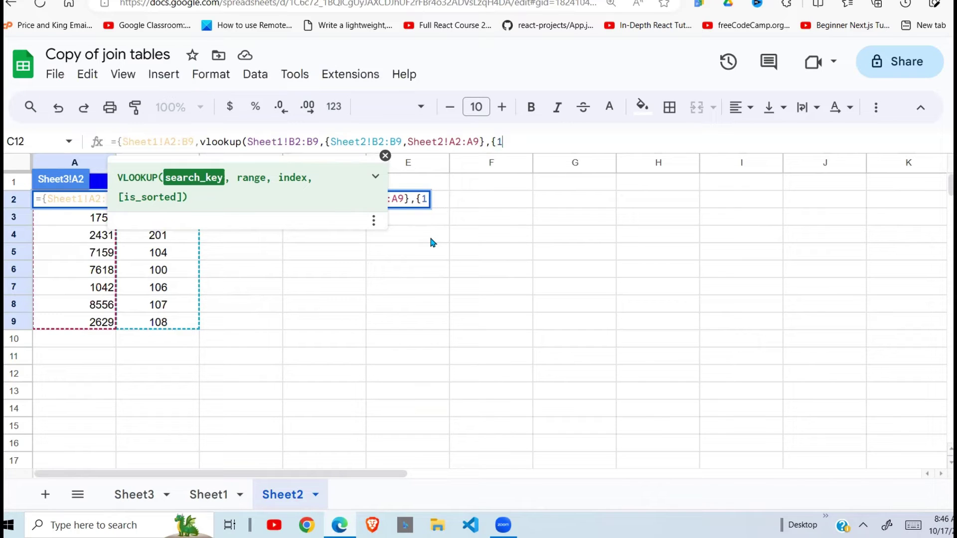
text(,2})
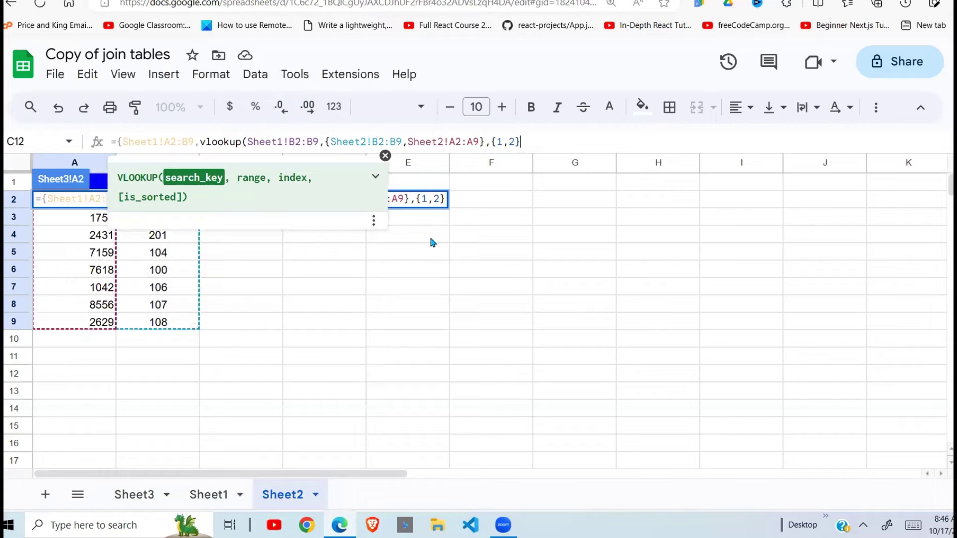
text(, )
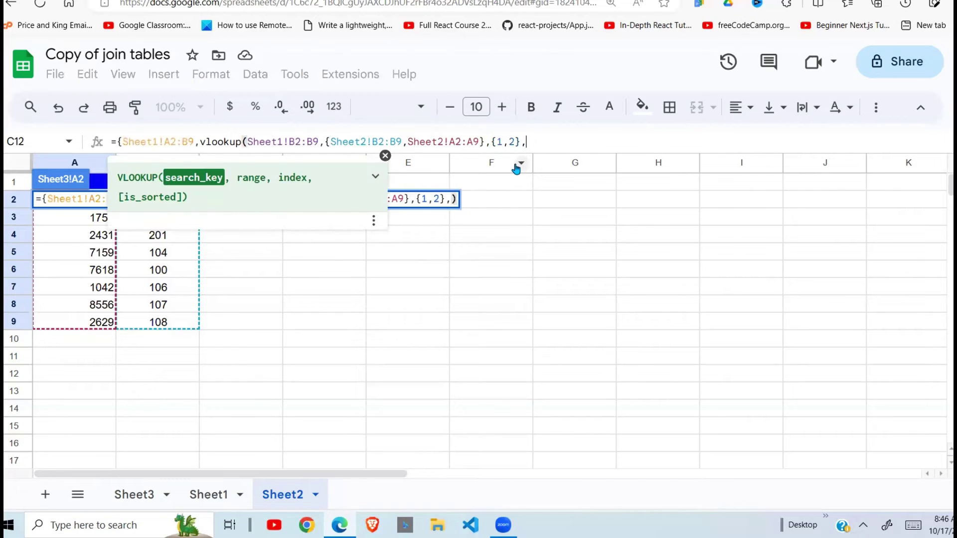
text(0)
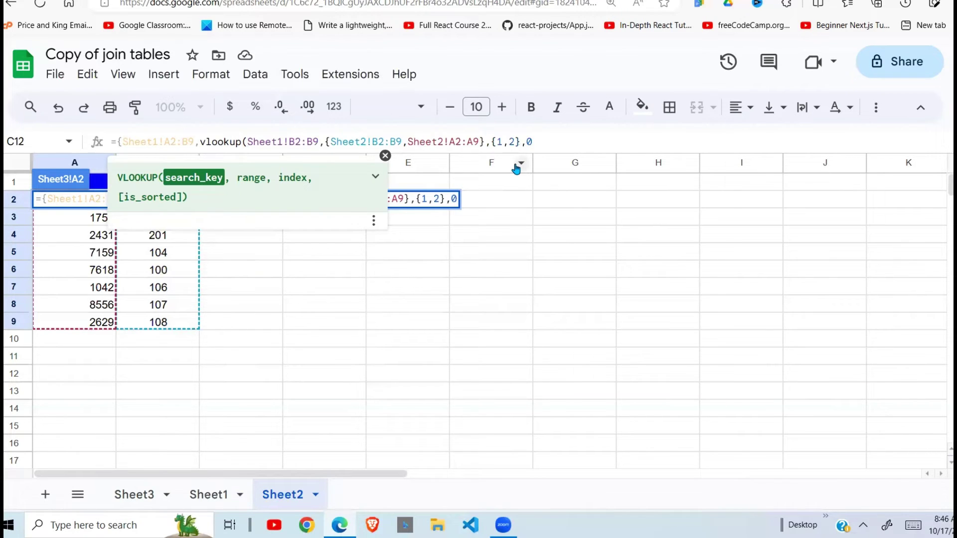
text())
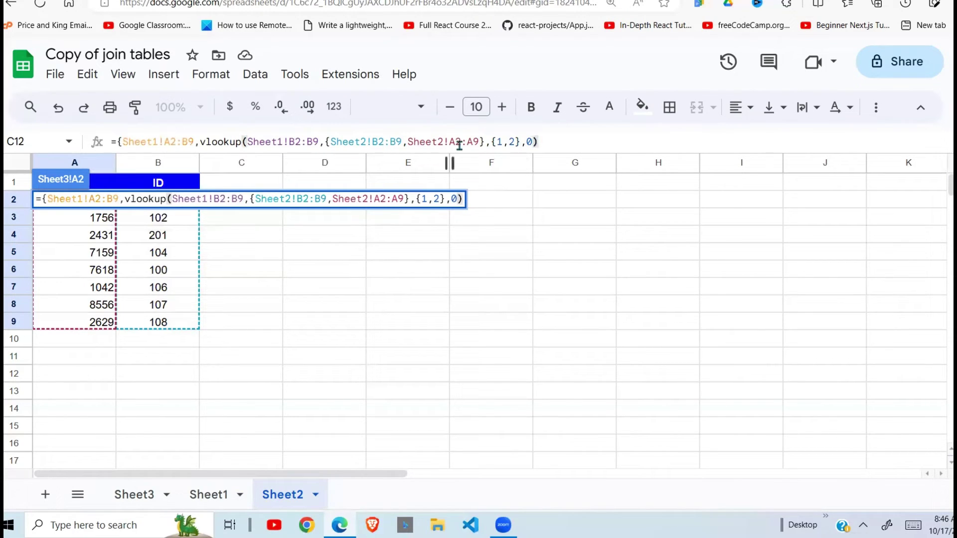
Wrap the VLOOKUP in arrayformula( ), then close the outer array with a final brace.
click(199, 141)
text(formul)
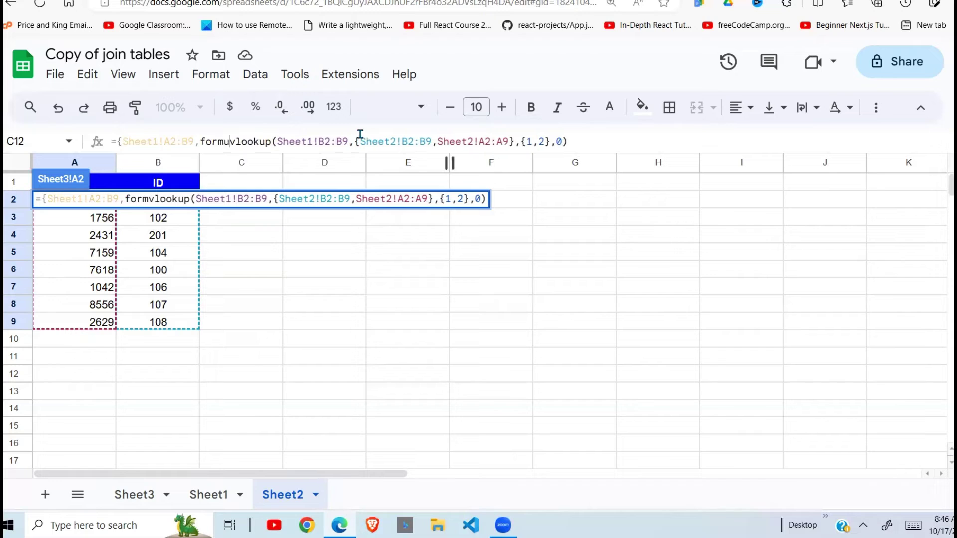
text(a)
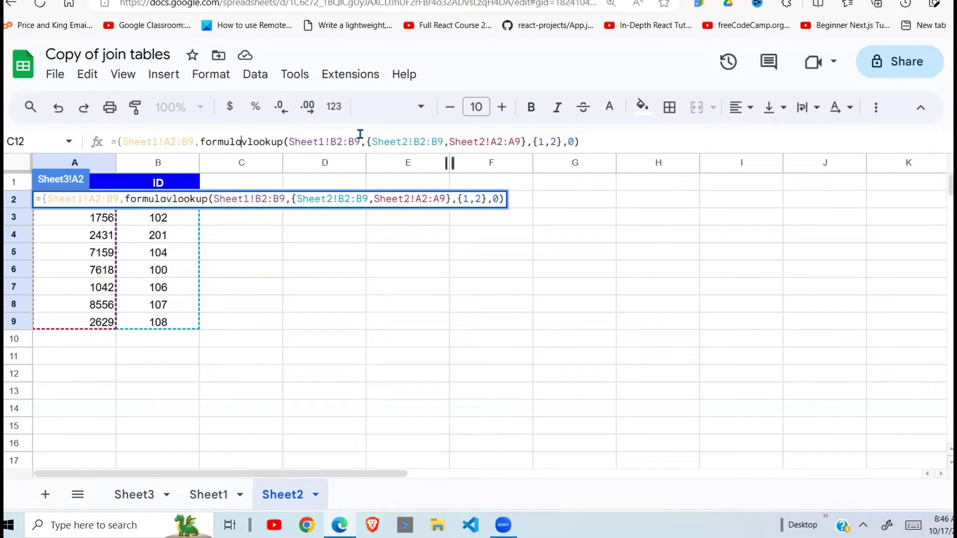
click(201, 142)
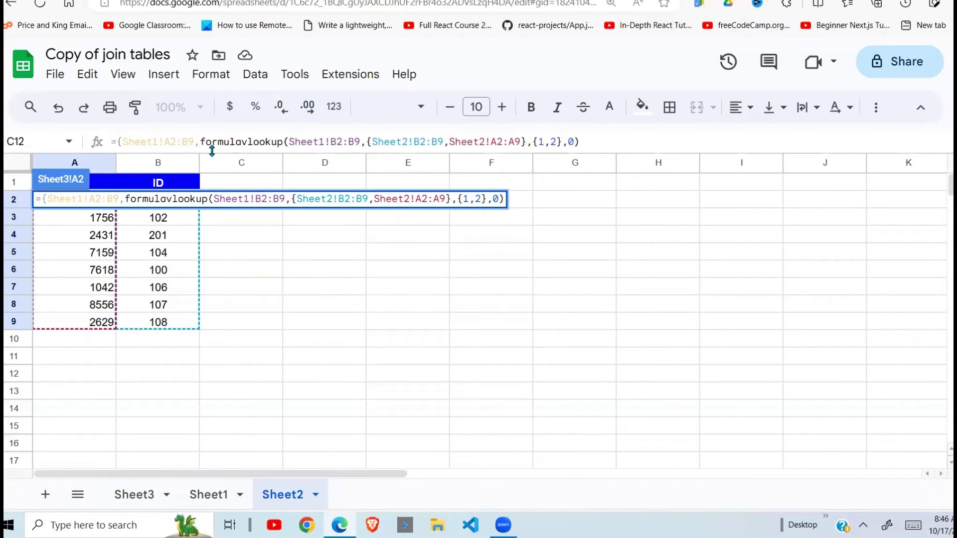
text(array)
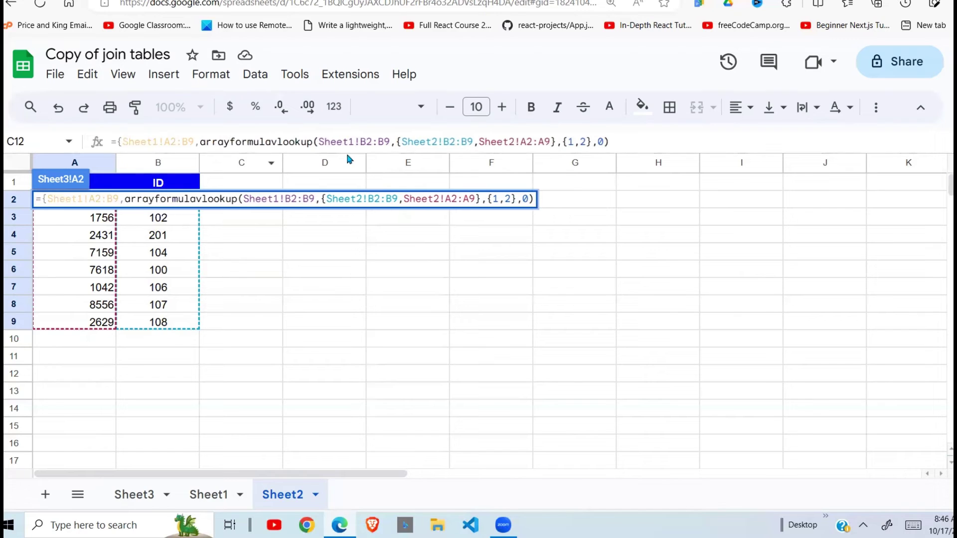
click(273, 142)
text(()
click(624, 142)
text())
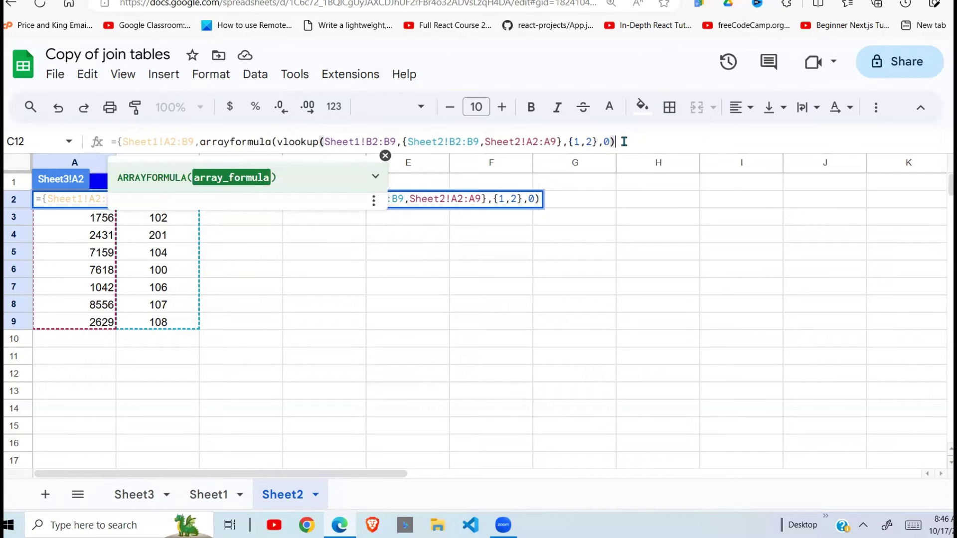
text())
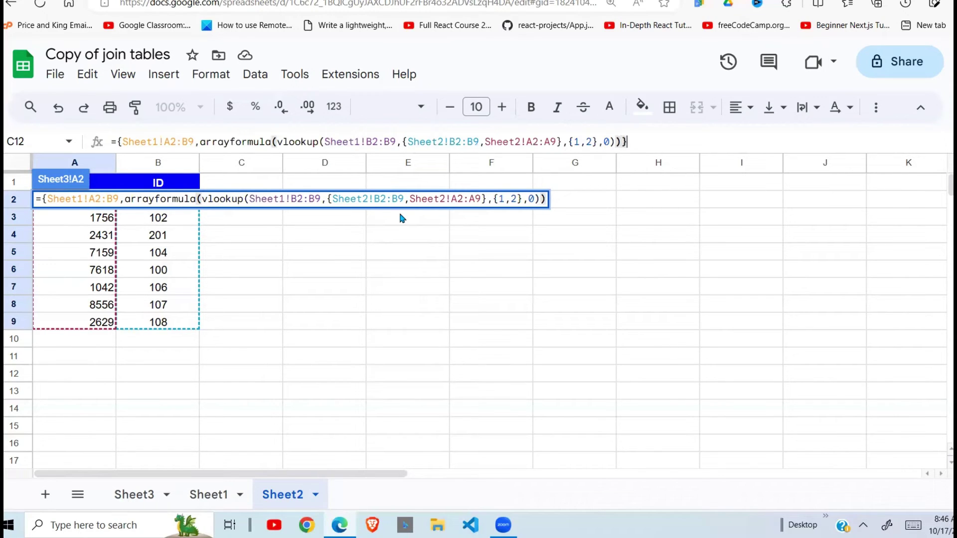
text(})
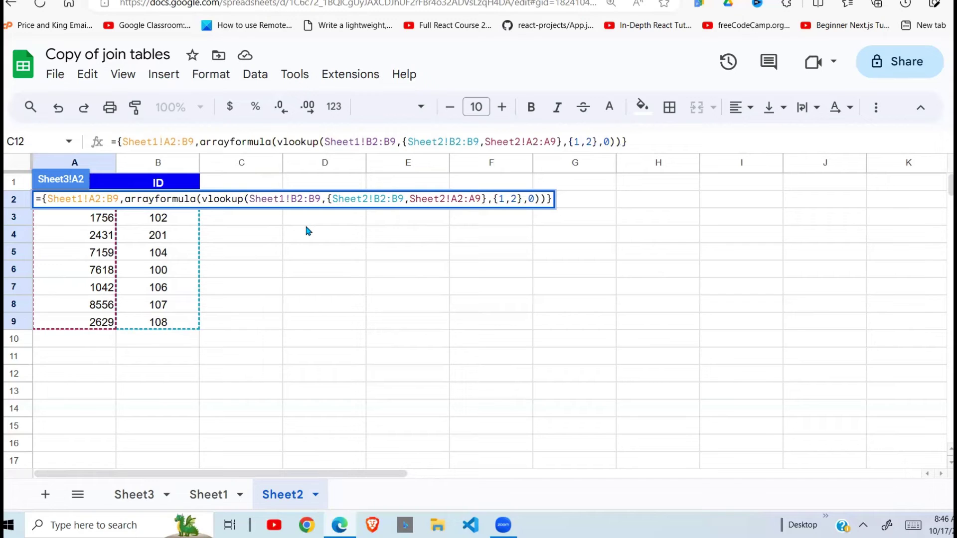
key(Return)
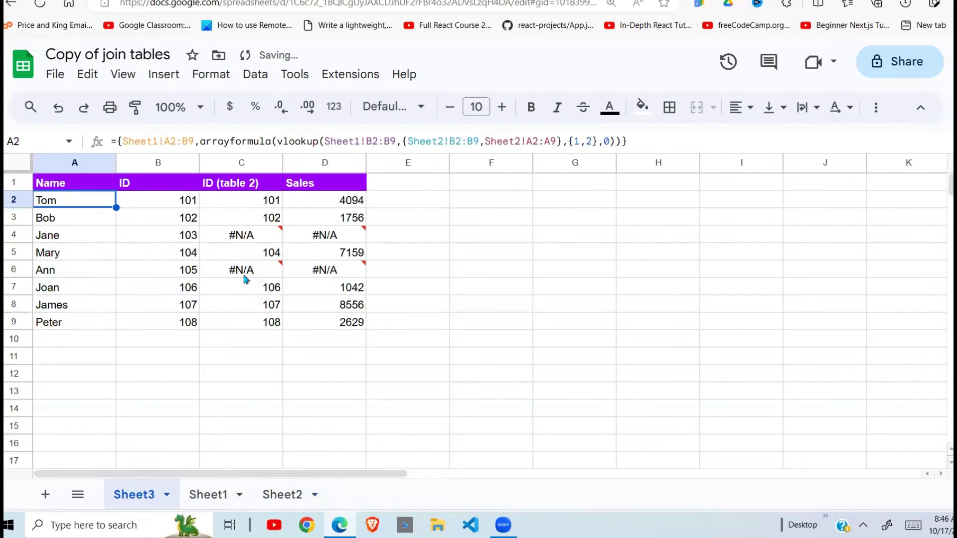
click(246, 277)
click(202, 316)
click(394, 274)
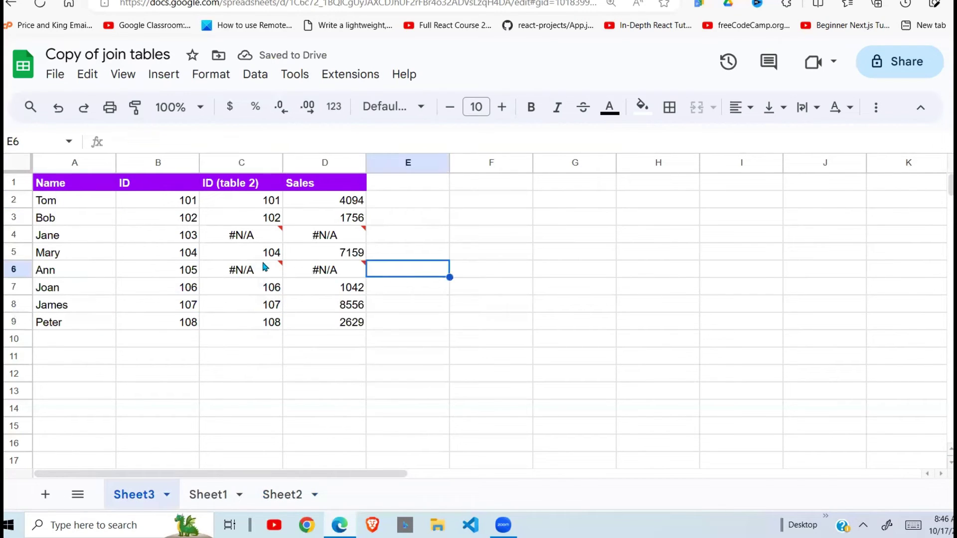
click(194, 204)
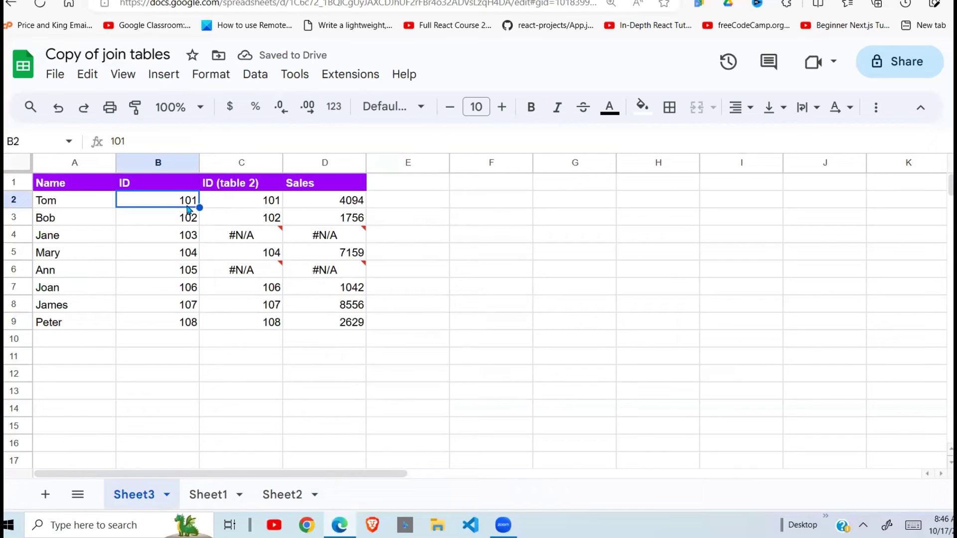
click(362, 199)
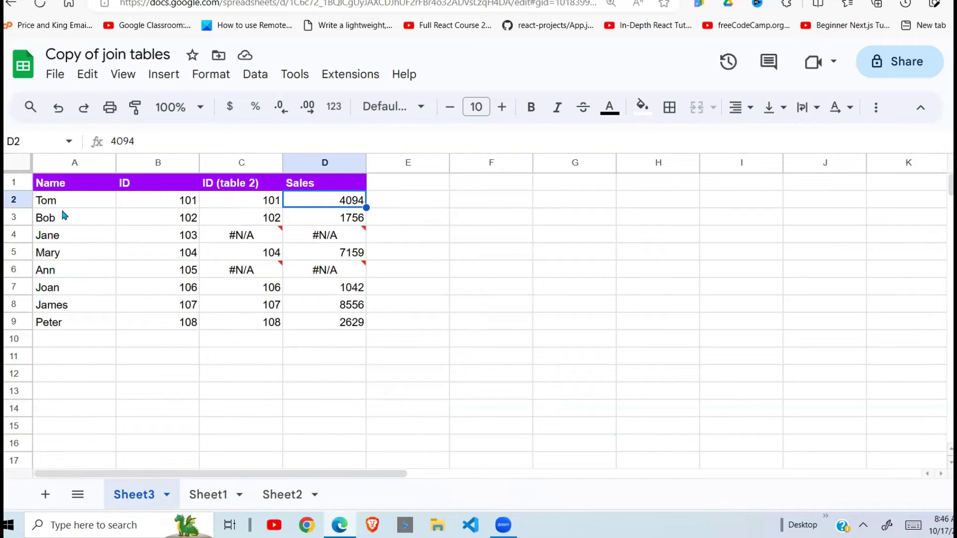
drag(60, 201, 169, 314)
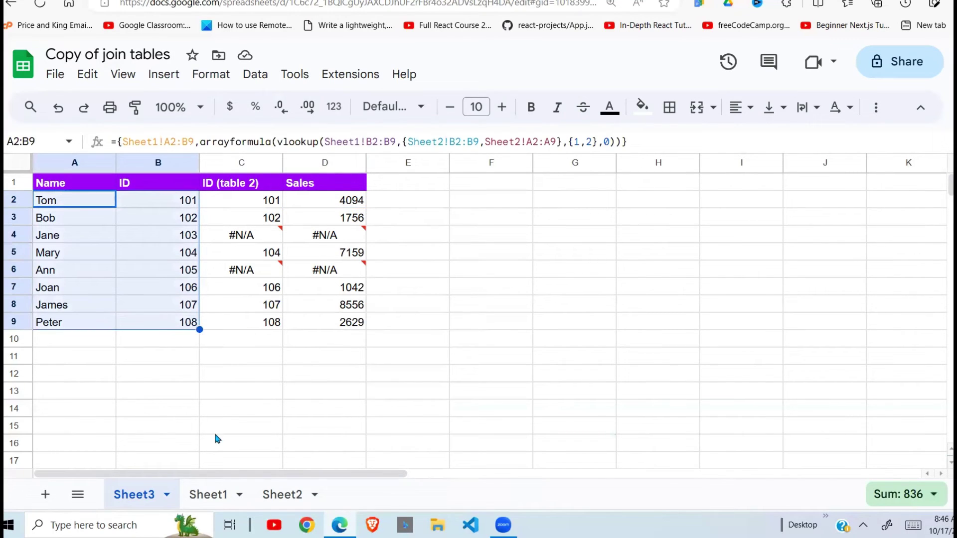
click(208, 495)
drag(70, 202, 135, 329)
click(277, 498)
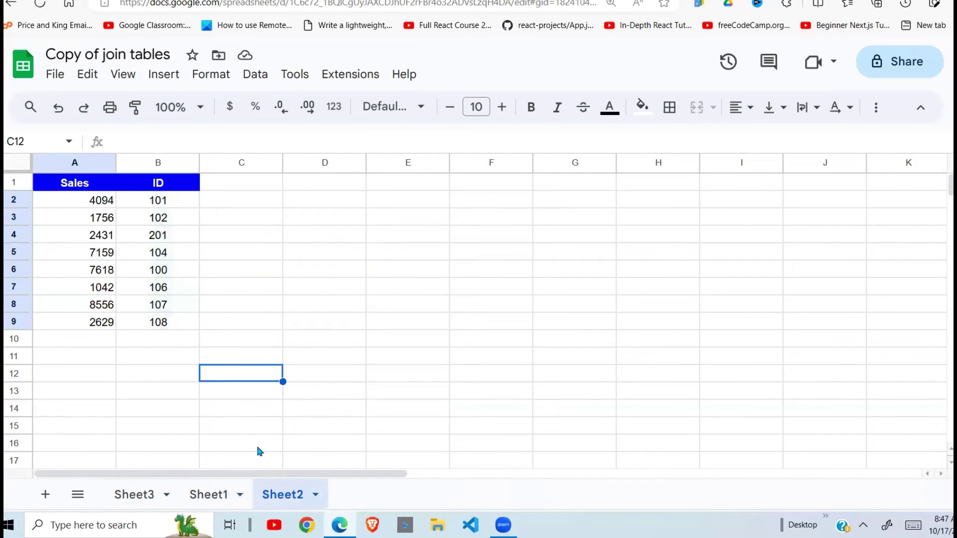
drag(115, 200, 175, 303)
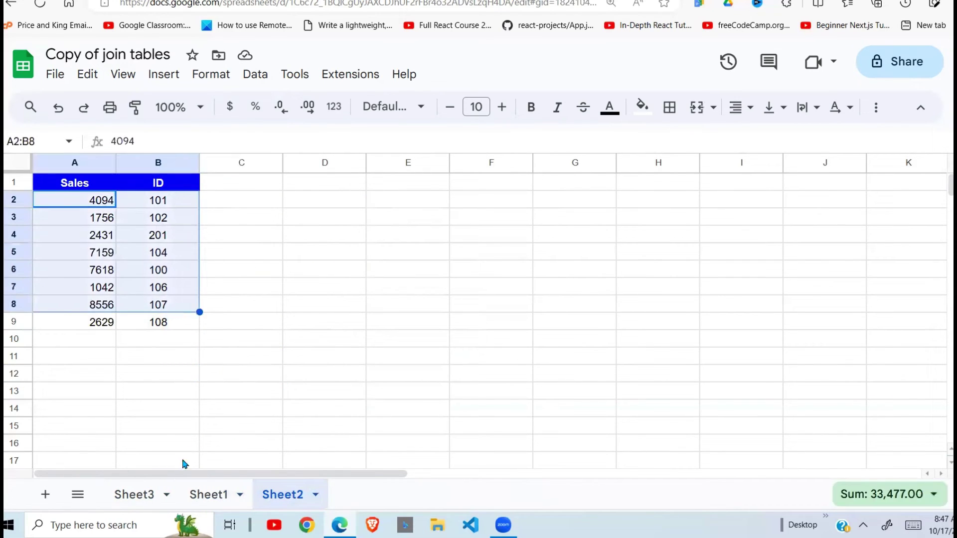
click(150, 496)
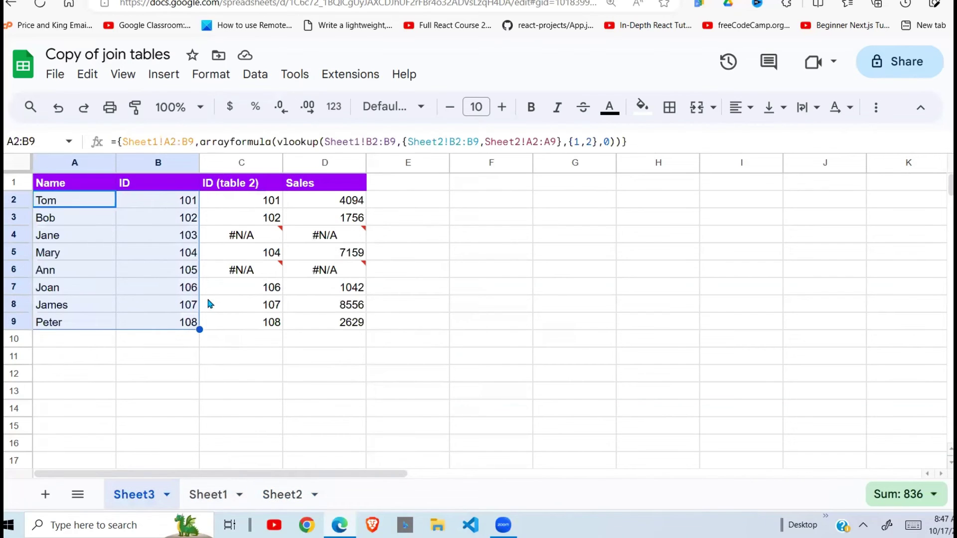
click(272, 205)
click(361, 205)
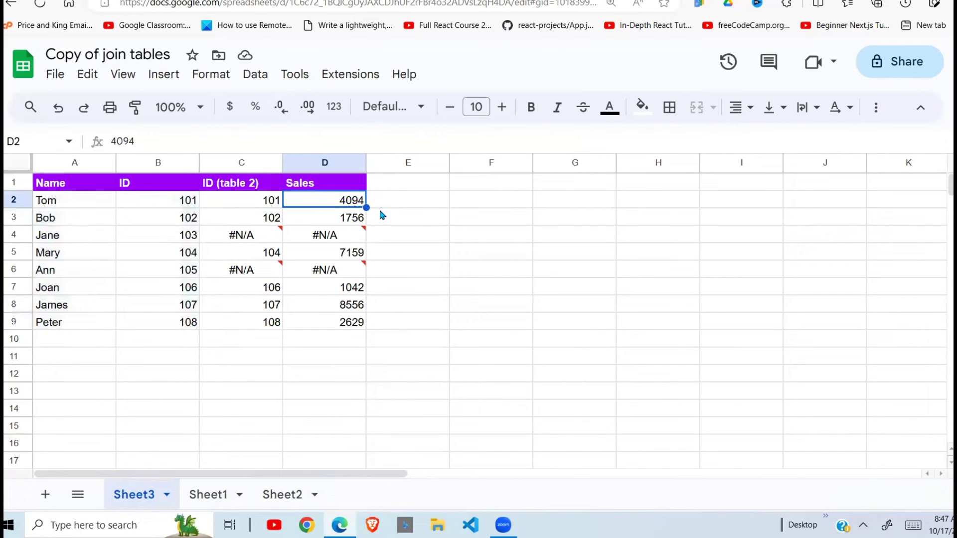
click(282, 495)
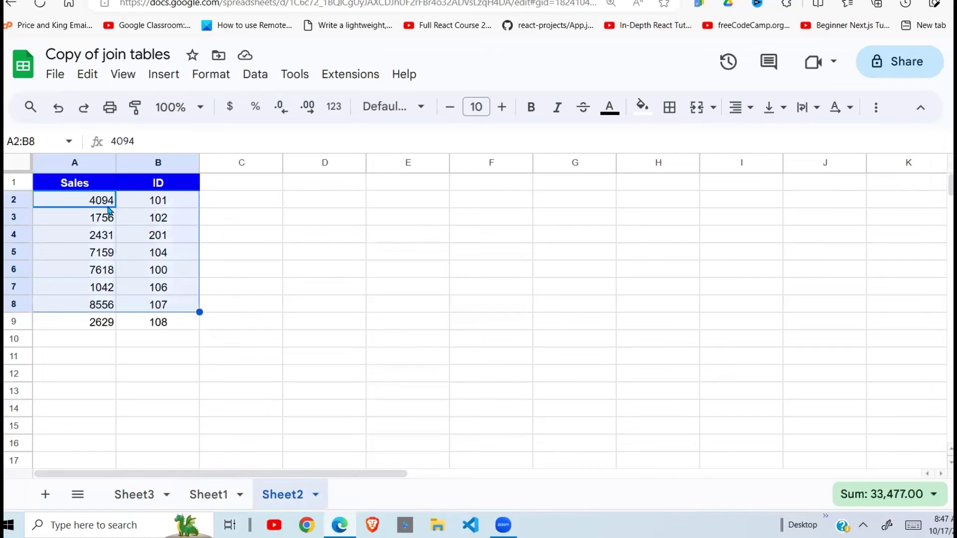
click(160, 221)
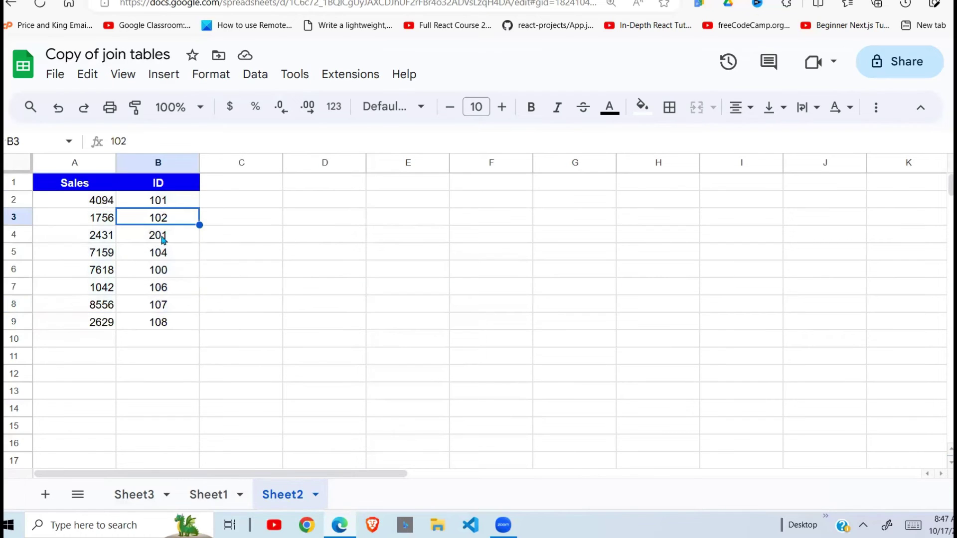
click(98, 220)
click(153, 505)
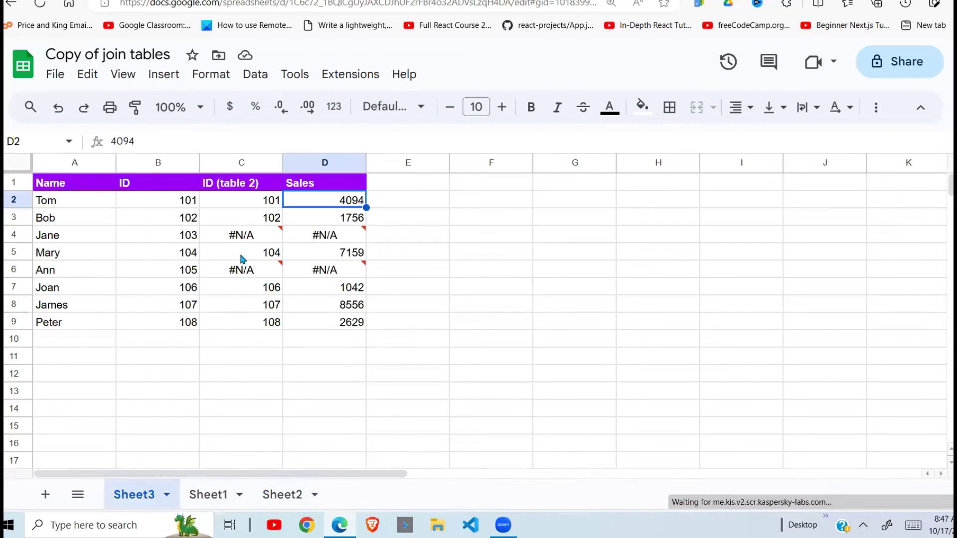
key(Down)
click(254, 224)
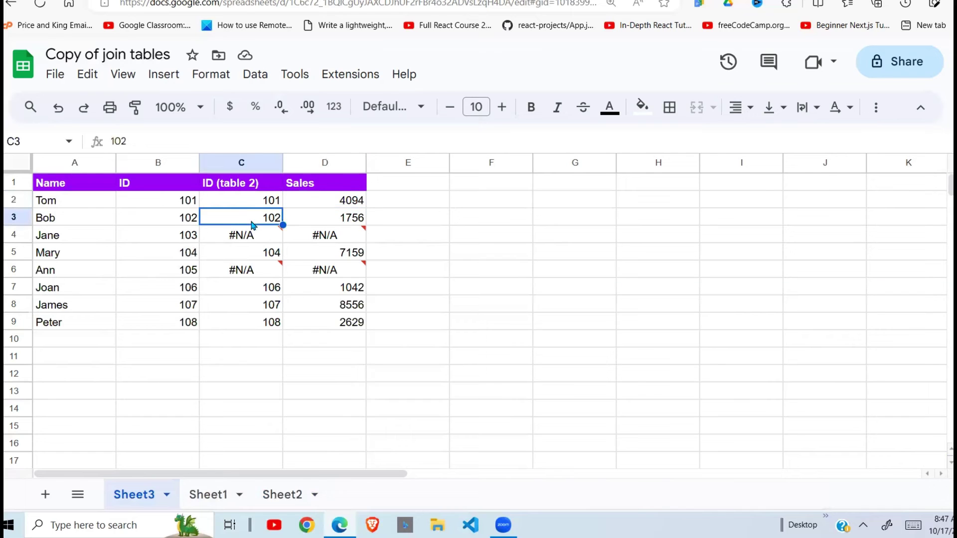
click(249, 239)
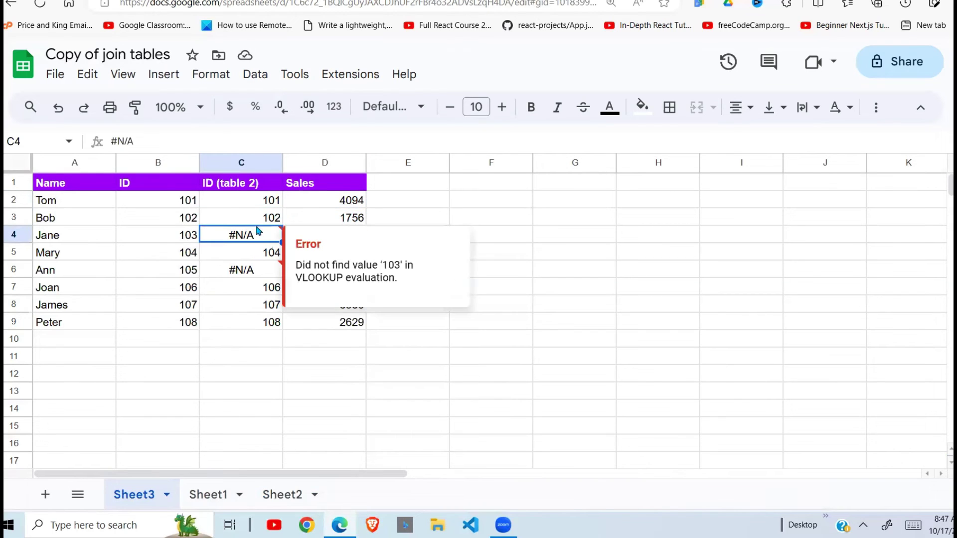
click(181, 233)
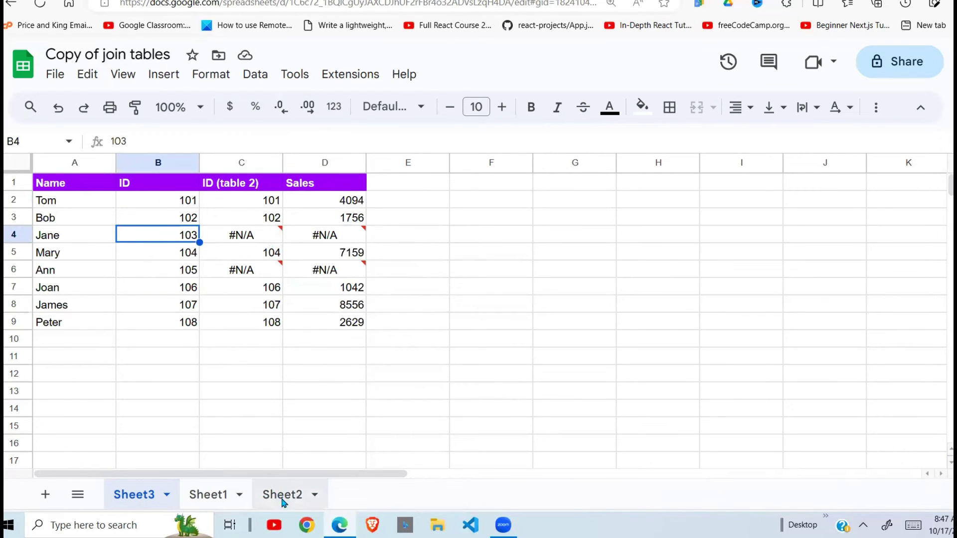
click(282, 495)
drag(162, 205, 177, 322)
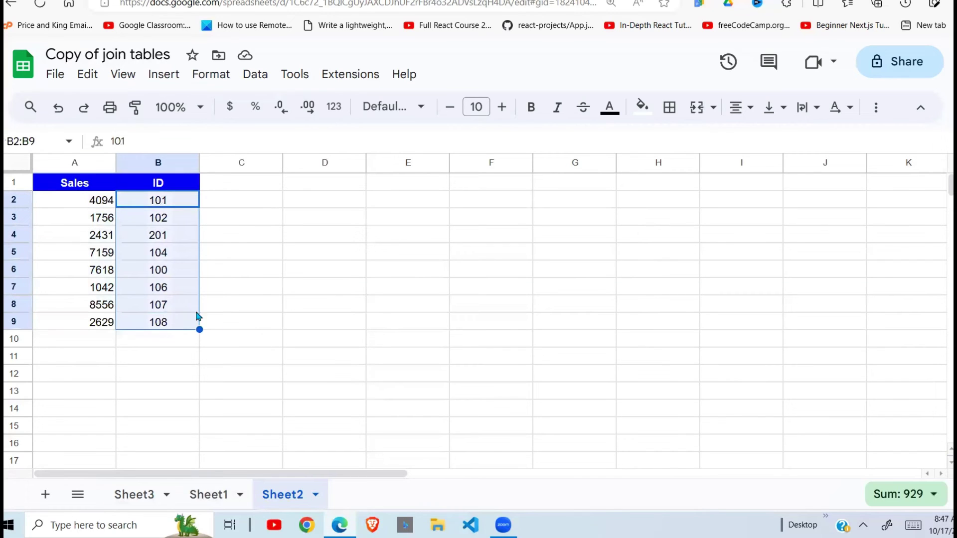
click(134, 495)
click(244, 235)
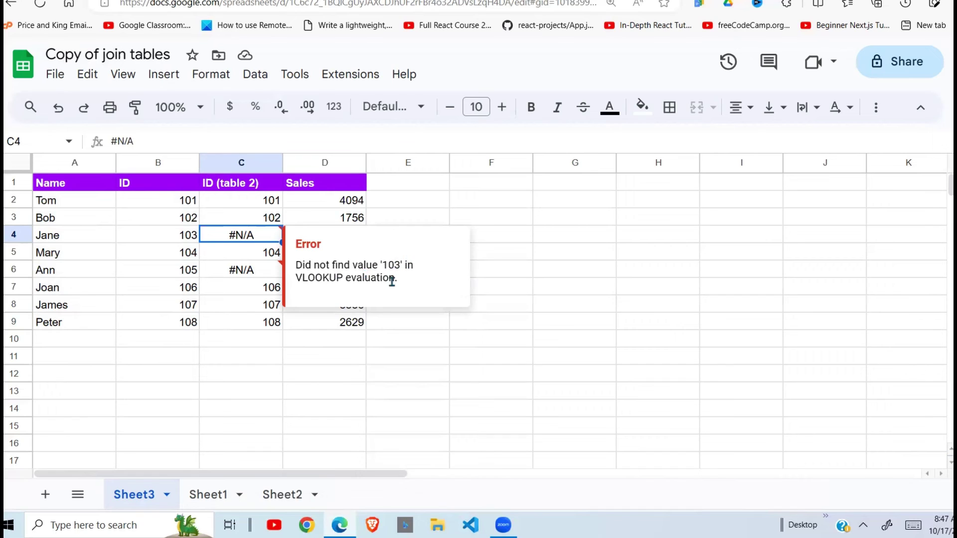
click(270, 324)
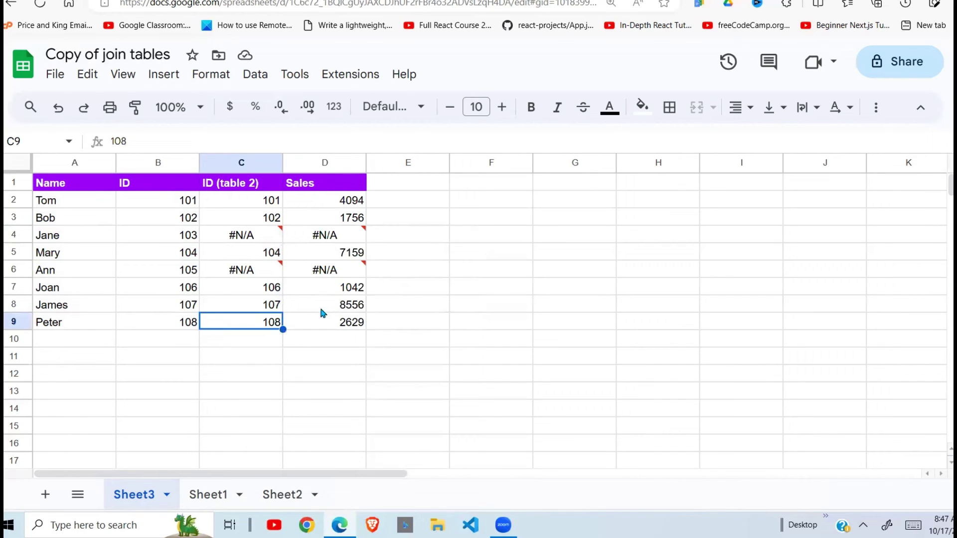
mouse_move(282, 267)
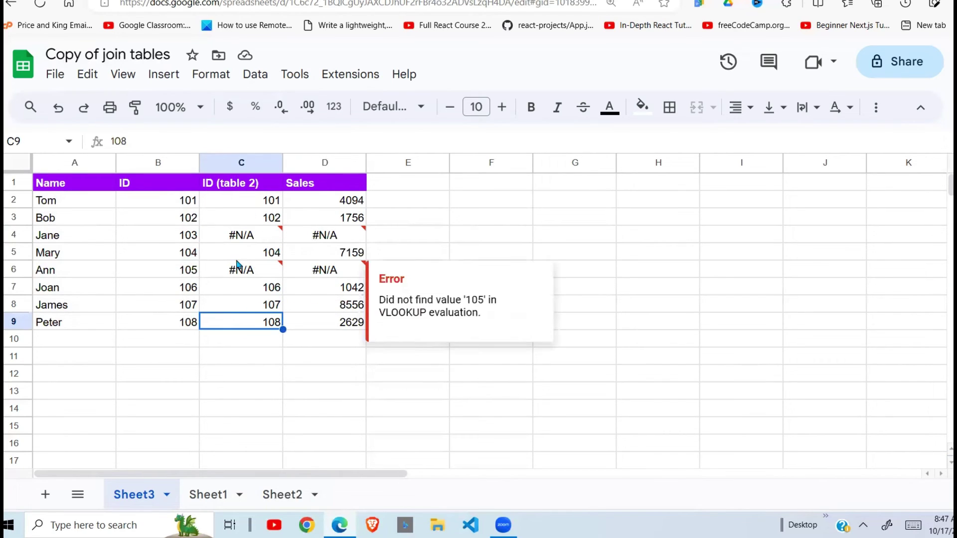
click(250, 204)
click(267, 309)
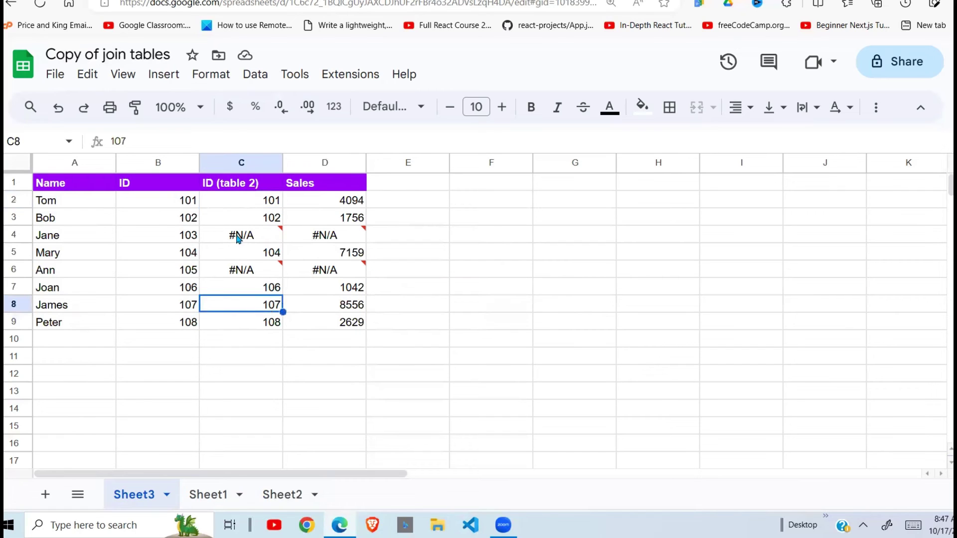
click(224, 220)
click(70, 202)
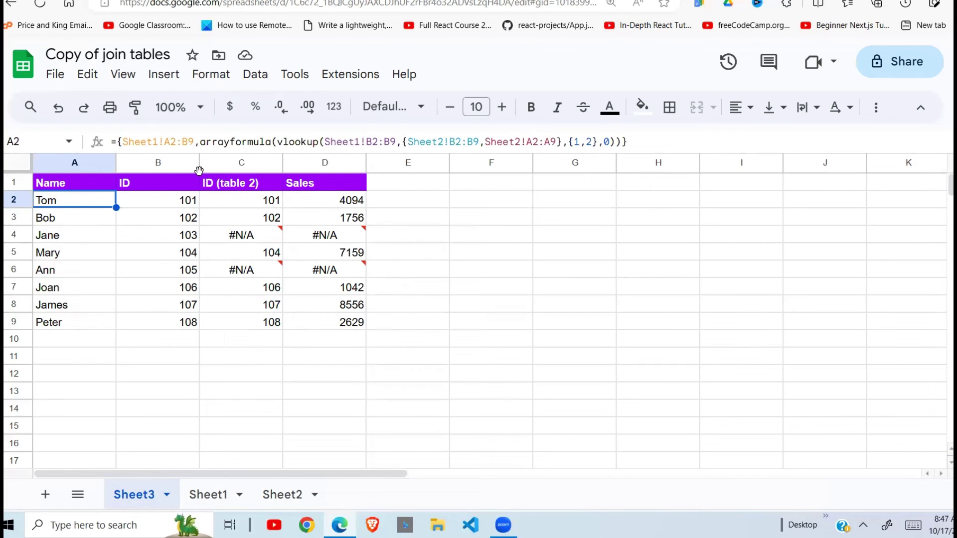
Wrap the VLOOKUP in iferror( ) and commit A2's formula.
click(277, 143)
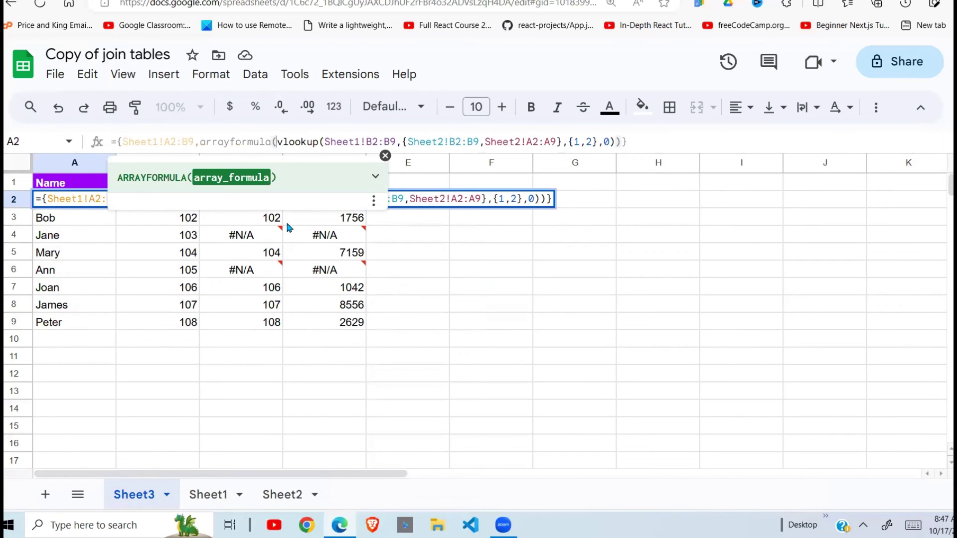
text(iferror()
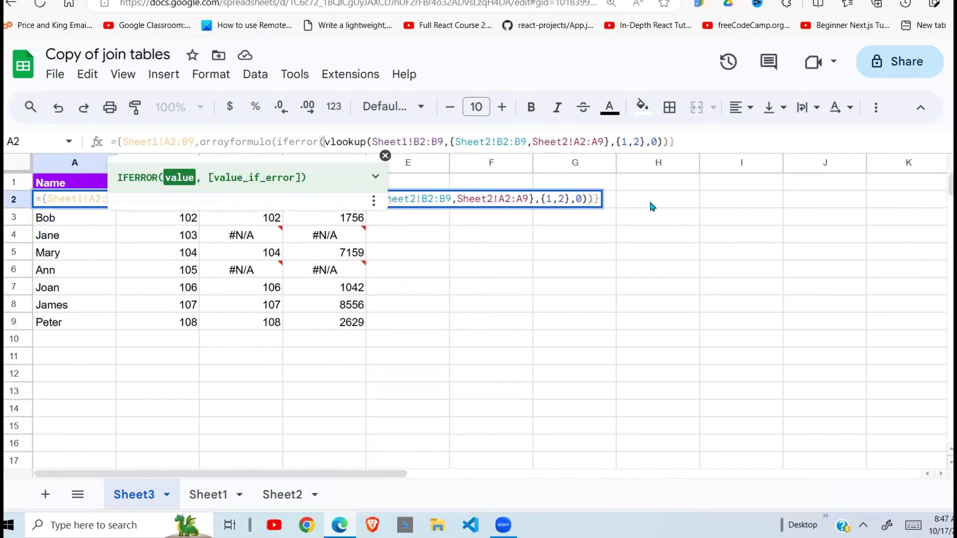
click(661, 144)
click(662, 144)
text())
key(Return)
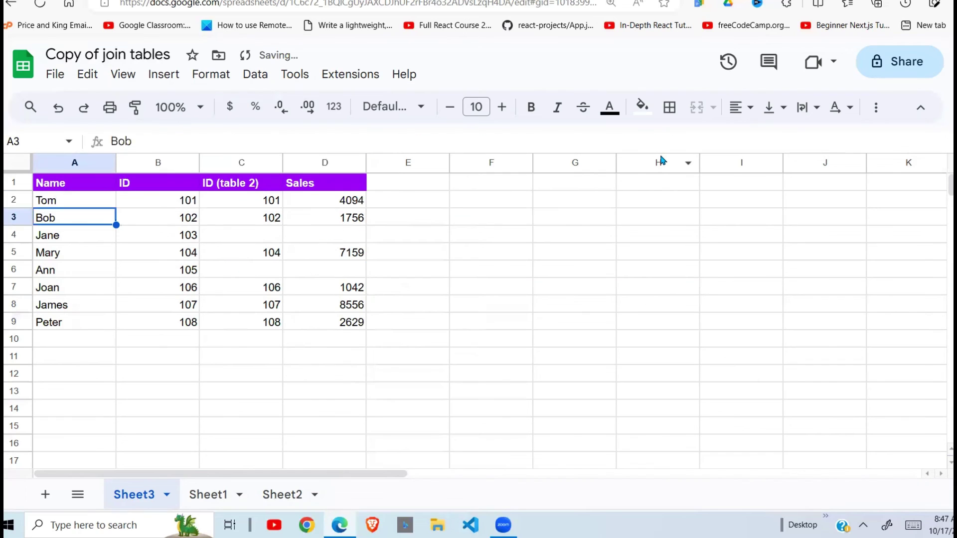
Verify unmatched sales like D6 are blank and select the joined ID and Sales values.
click(355, 289)
click(291, 272)
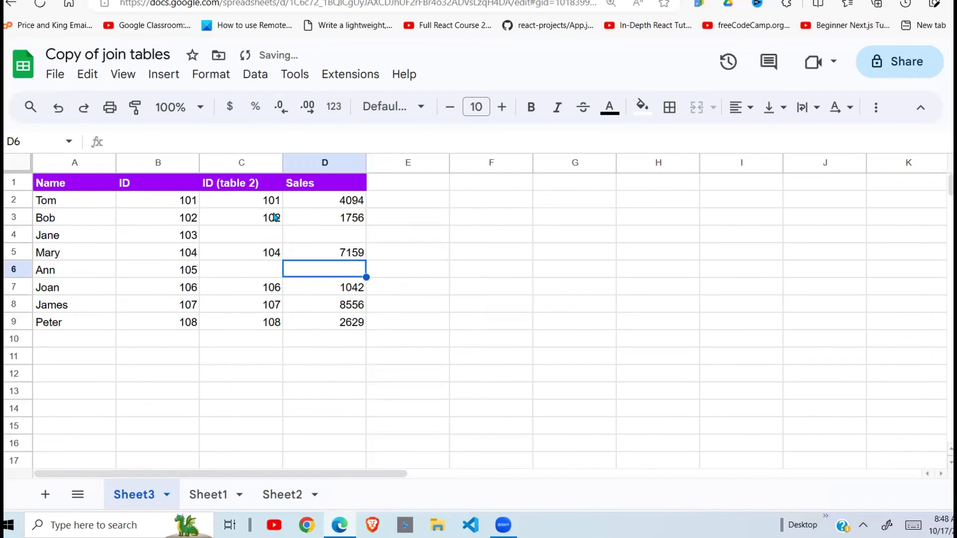
drag(270, 202, 366, 322)
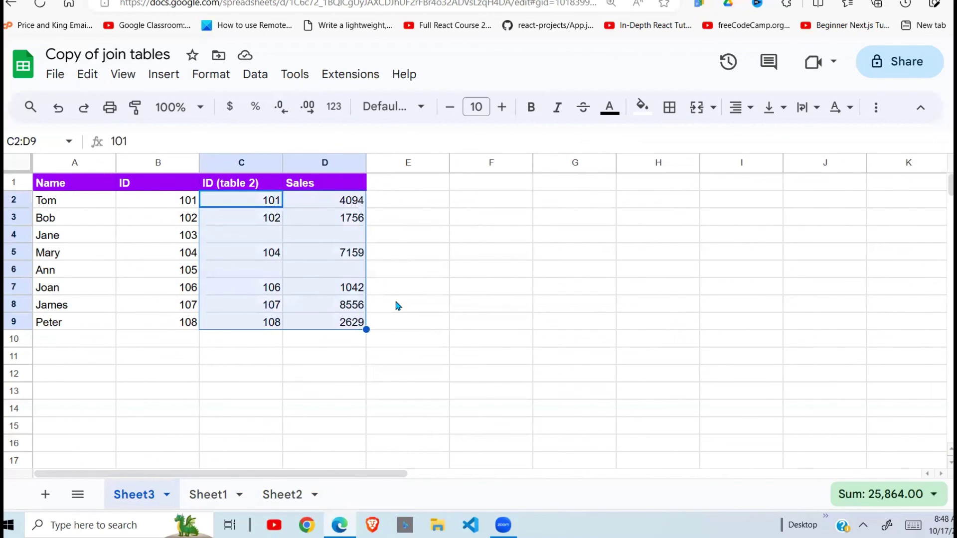
click(277, 353)
click(209, 494)
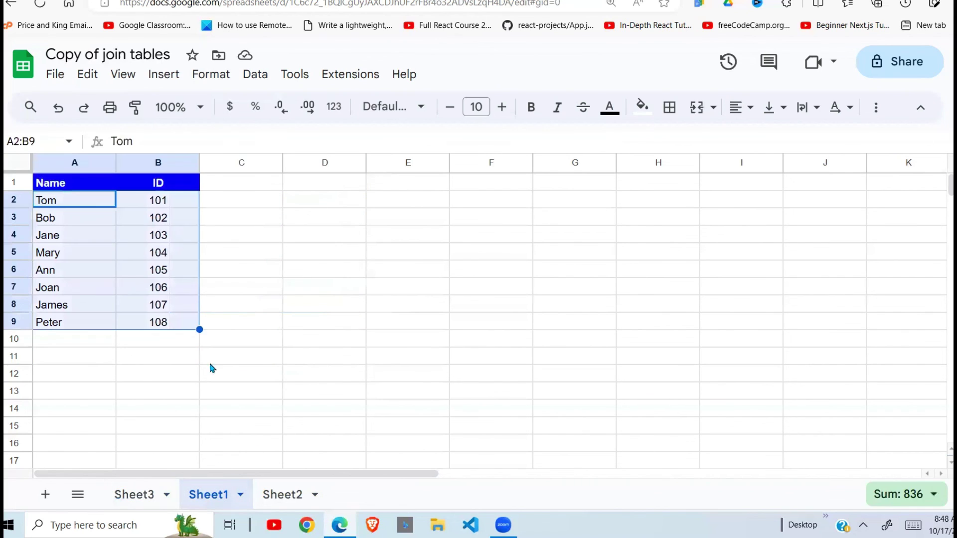
click(125, 245)
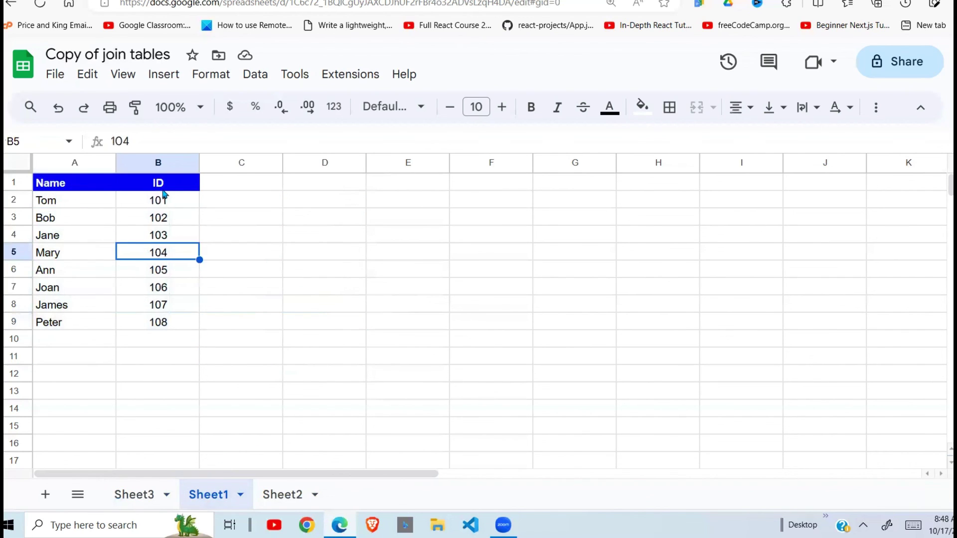
drag(165, 183, 188, 321)
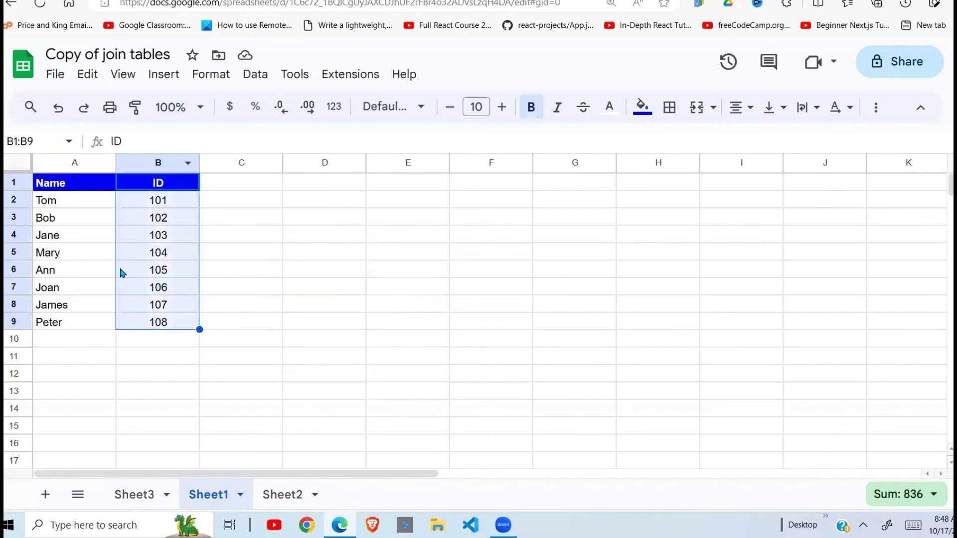
click(292, 495)
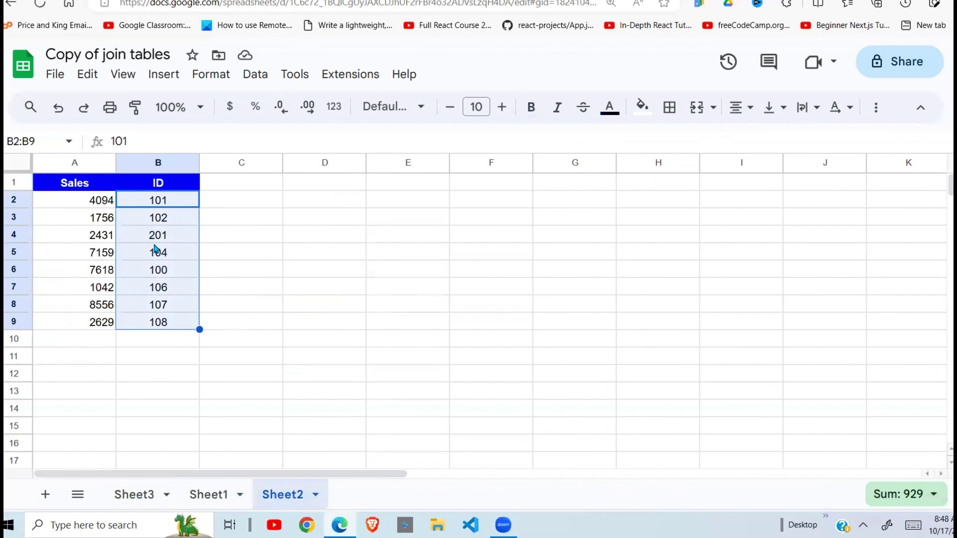
click(135, 495)
drag(75, 183, 356, 345)
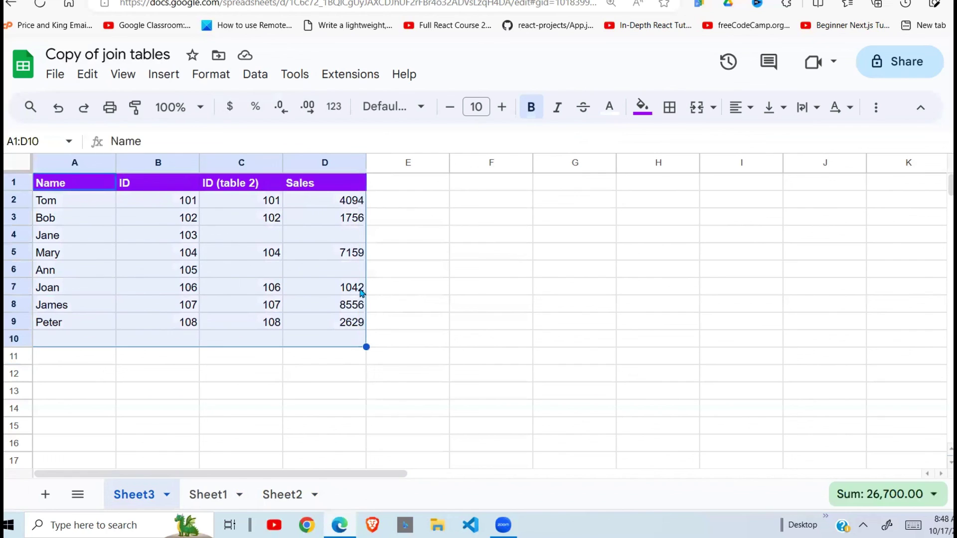
click(344, 270)
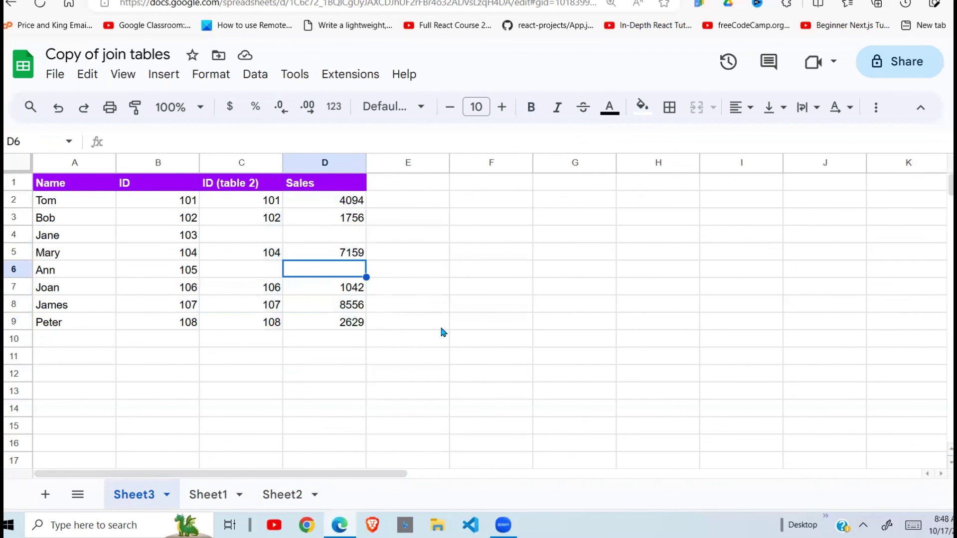